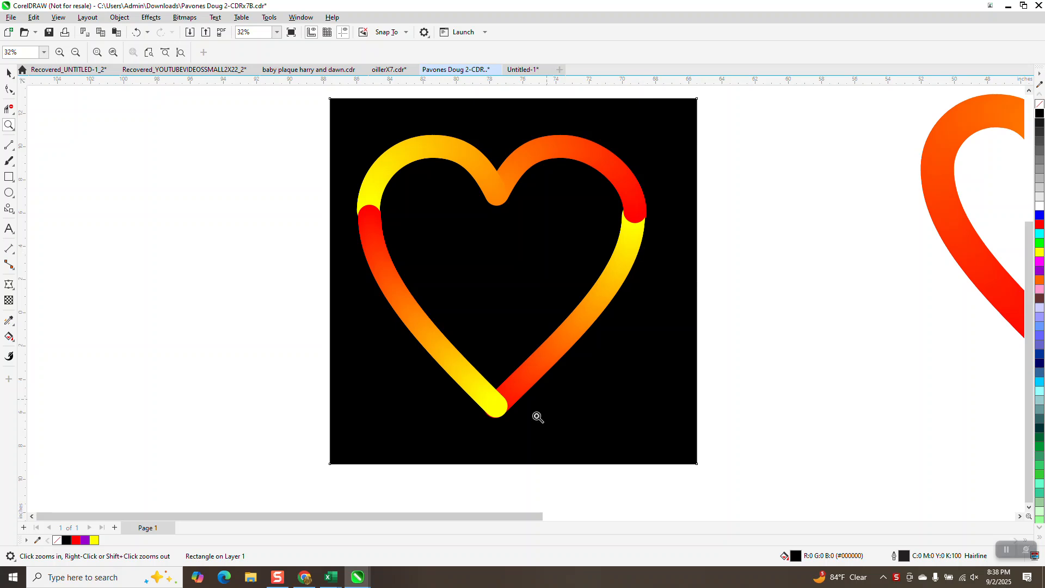
- Draw a heart common shape about 20.17 in wide beside the black square
scroll(575, 191, down, 1)
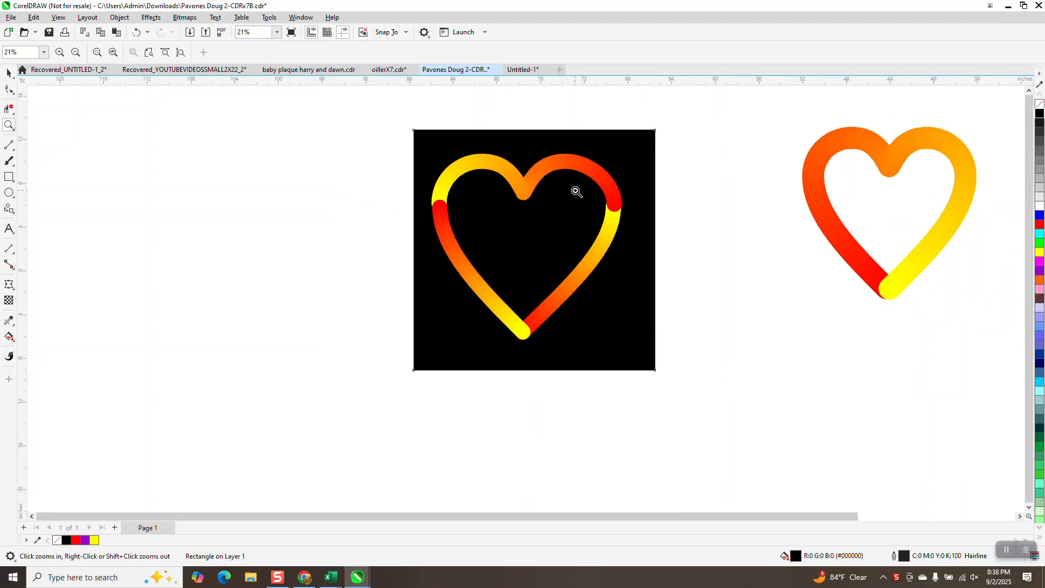
scroll(576, 191, down, 1)
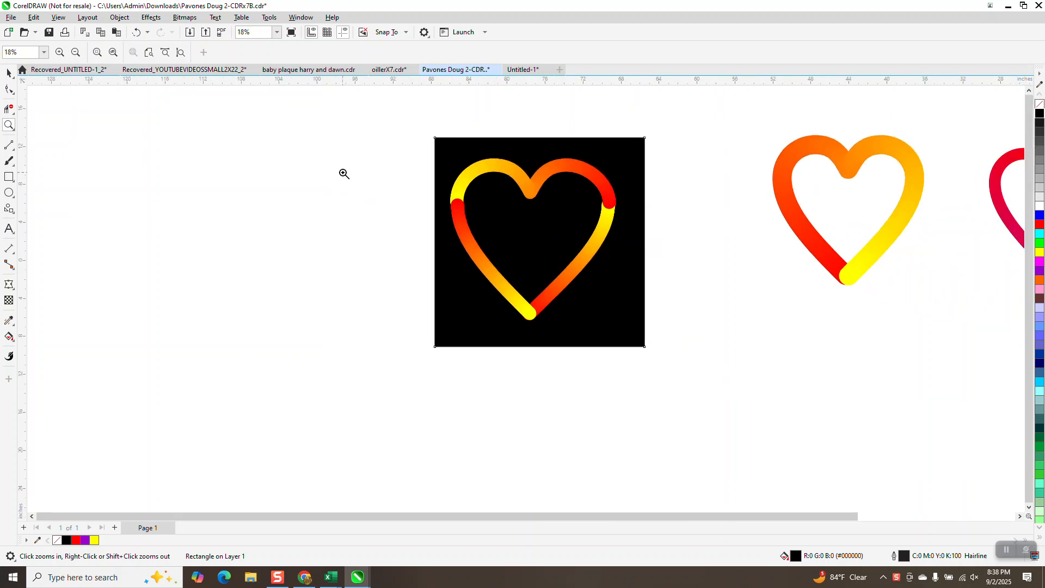
click(16, 218)
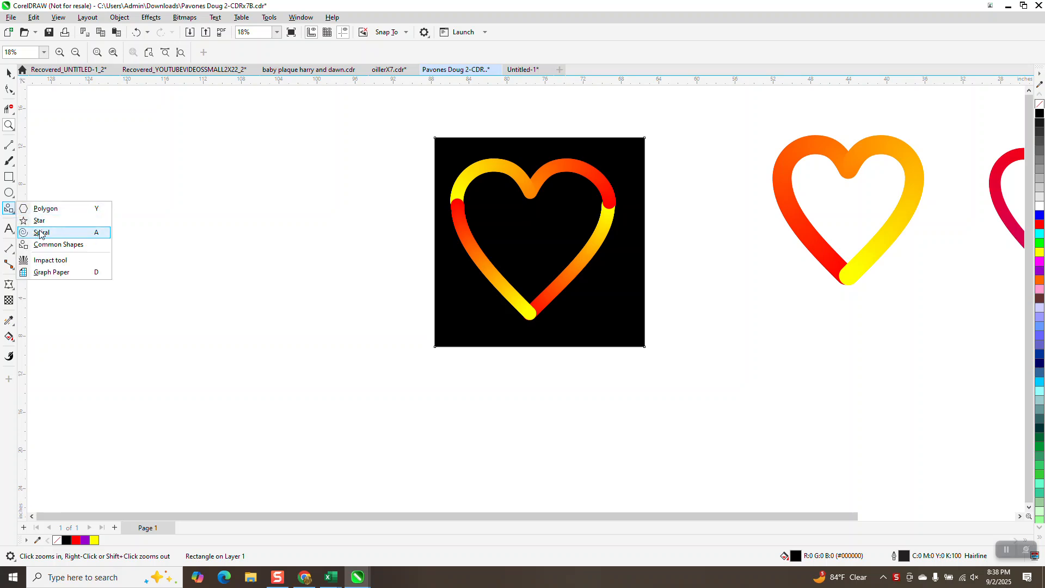
click(55, 242)
drag(338, 154, 233, 347)
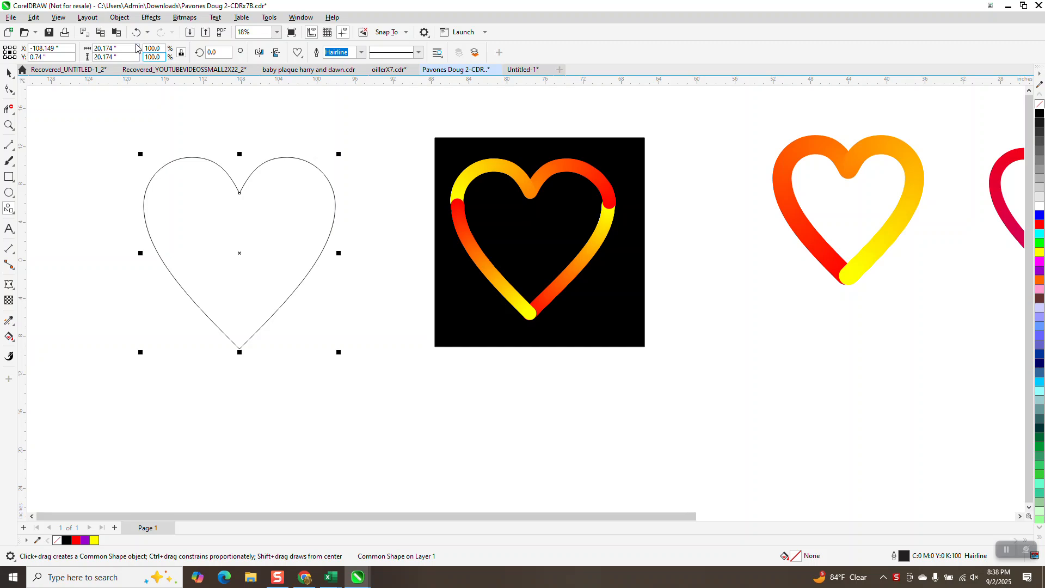
- Convert the new heart to curves and break it apart at its bottom tip node
click(119, 17)
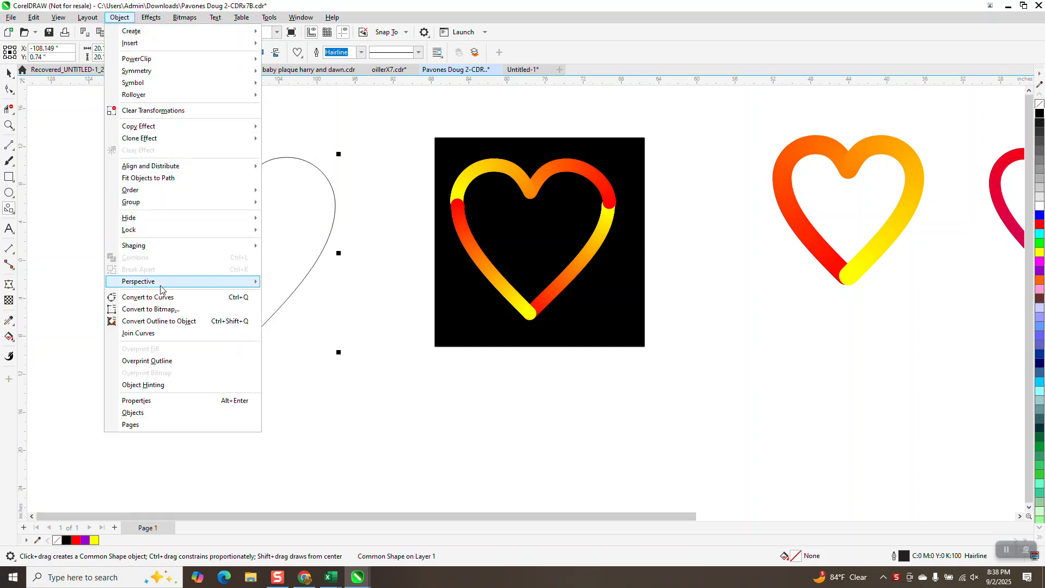
click(155, 297)
click(9, 90)
drag(203, 326, 253, 356)
right_click(240, 351)
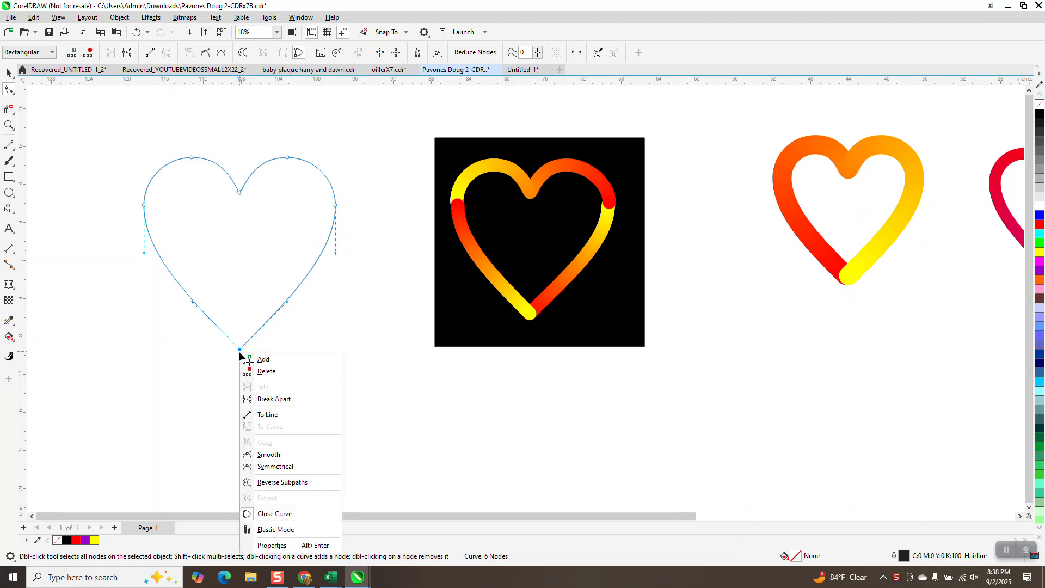
click(278, 401)
- Break the heart curve apart at its two widest side nodes
drag(112, 198, 136, 207)
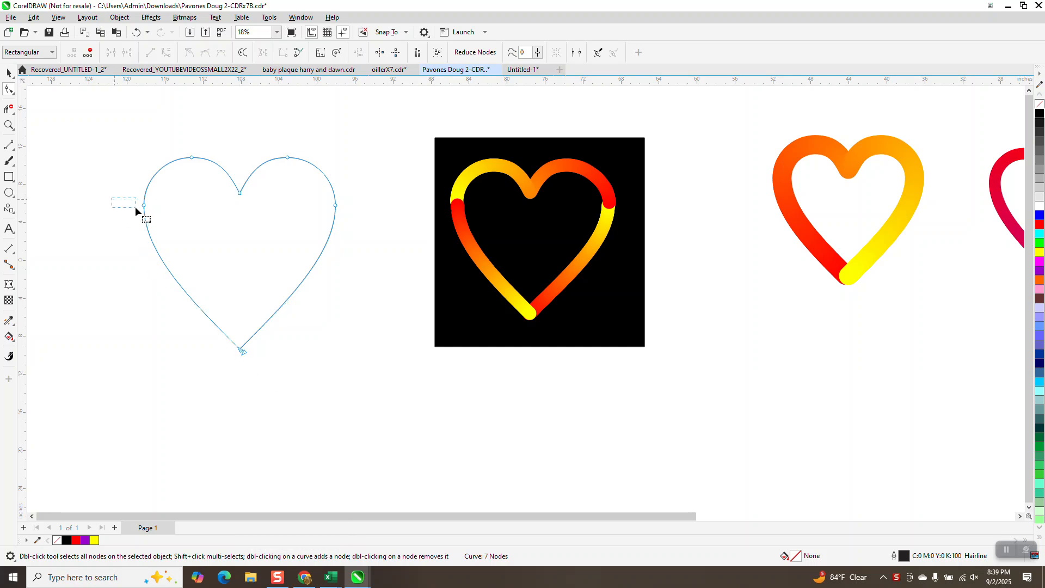
drag(349, 216, 350, 217)
right_click(336, 205)
click(386, 255)
- Move the small red and yellow circles above the heart outline and select both
click(9, 73)
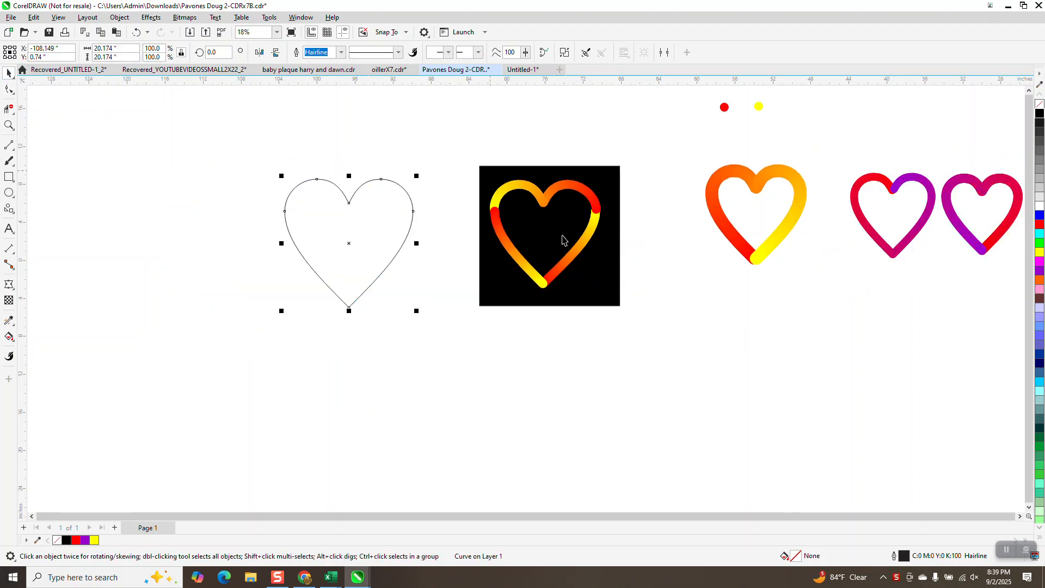
scroll(564, 229, down, 2)
drag(647, 126, 798, 179)
drag(695, 136, 390, 171)
drag(302, 121, 413, 174)
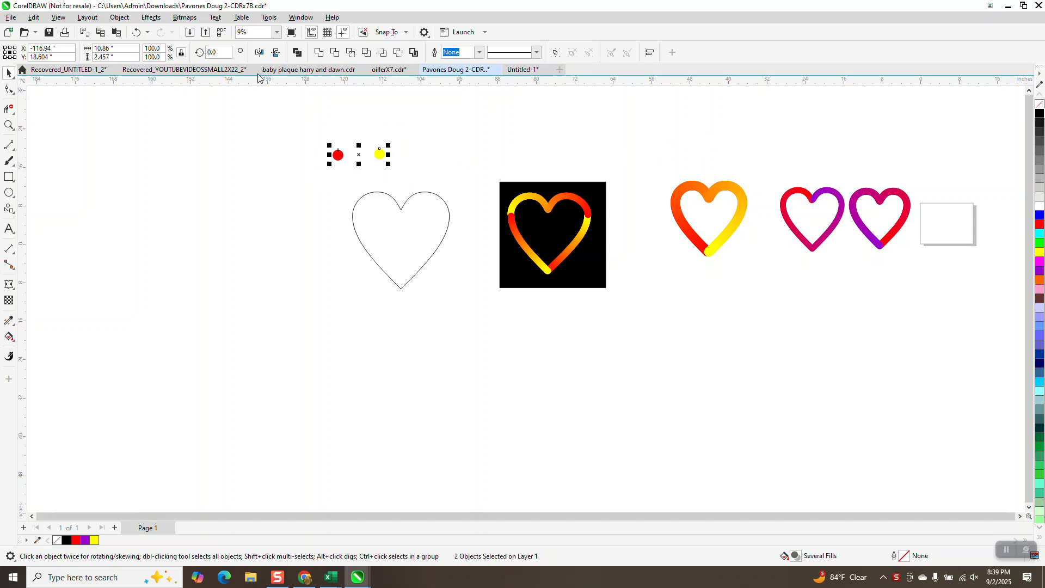
- Blend the red and yellow circles with 200 steps
click(151, 22)
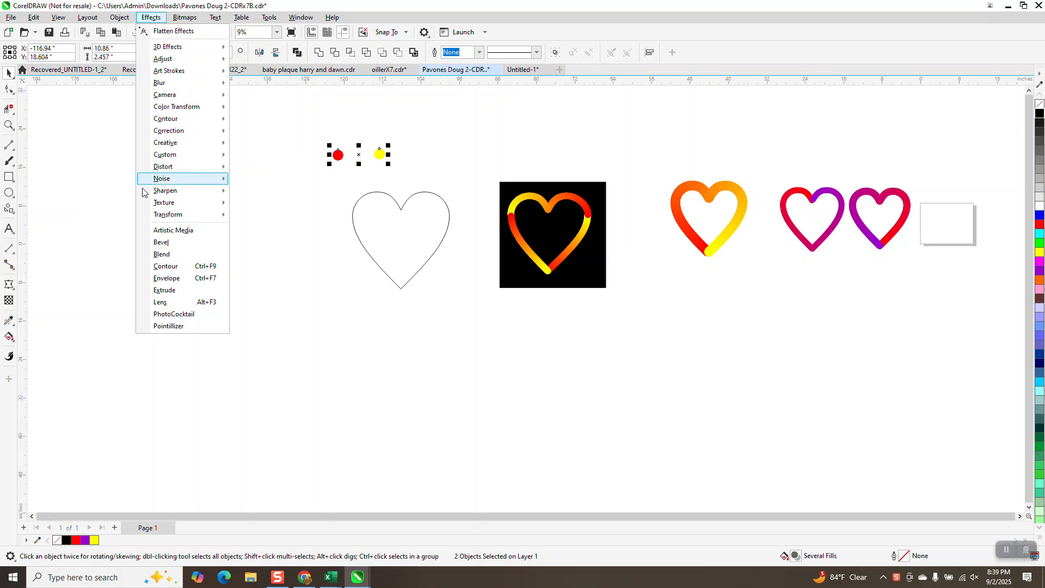
click(163, 253)
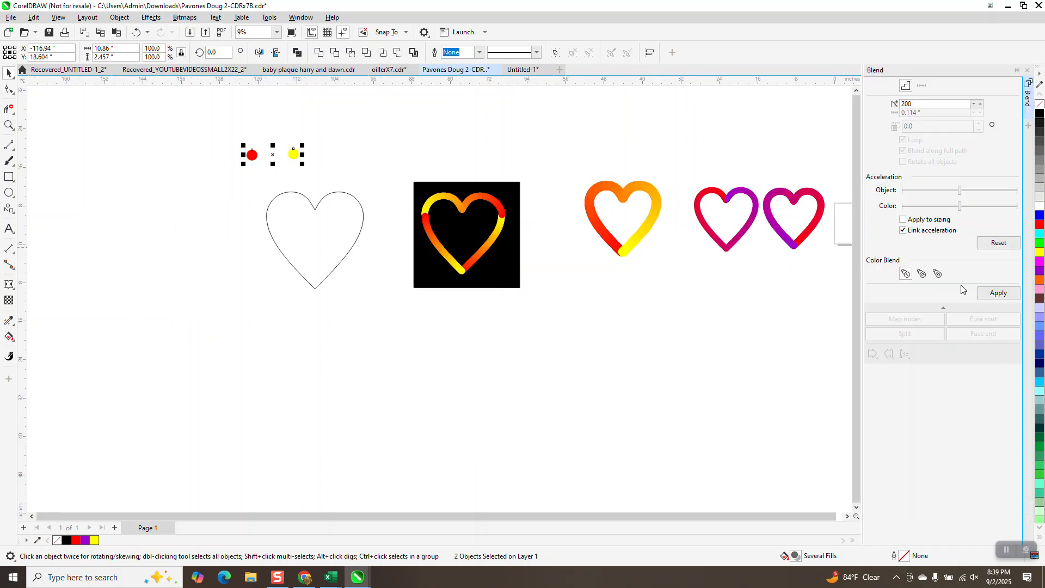
click(991, 295)
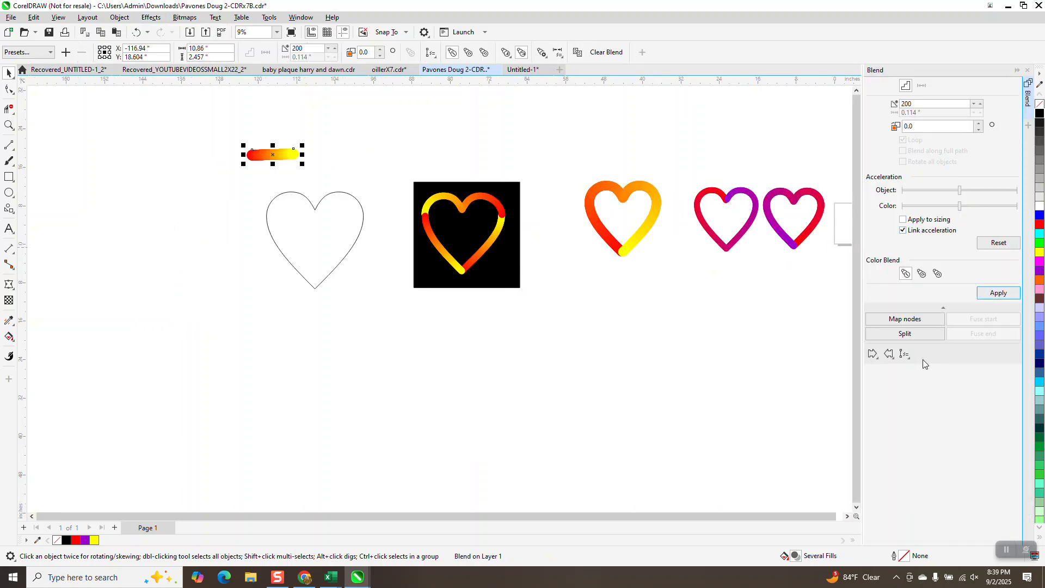
- Try fitting the blend along the full path of the heart outline, and undo it
click(386, 183)
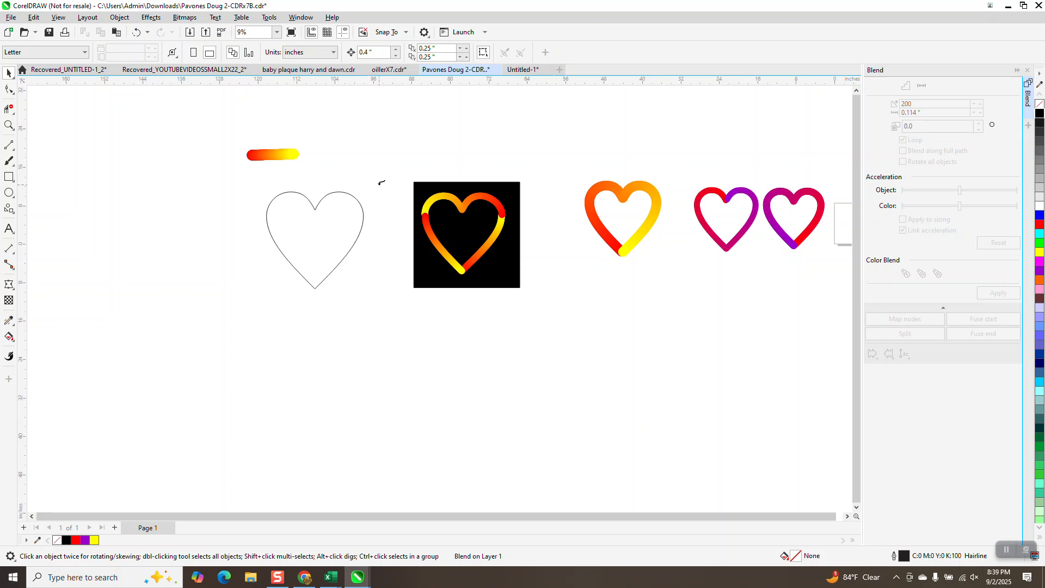
click(356, 205)
click(902, 151)
click(998, 292)
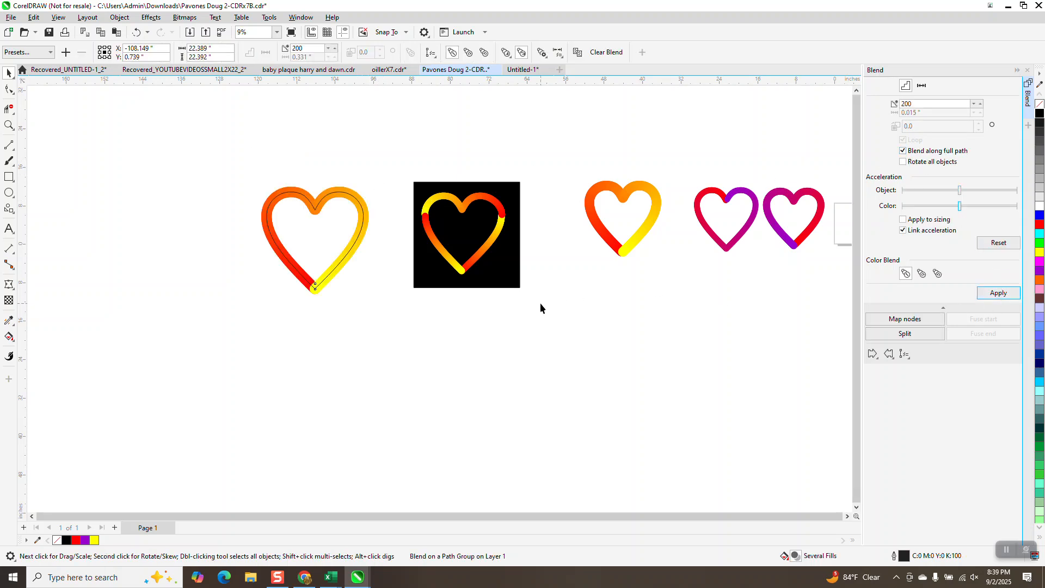
click(137, 32)
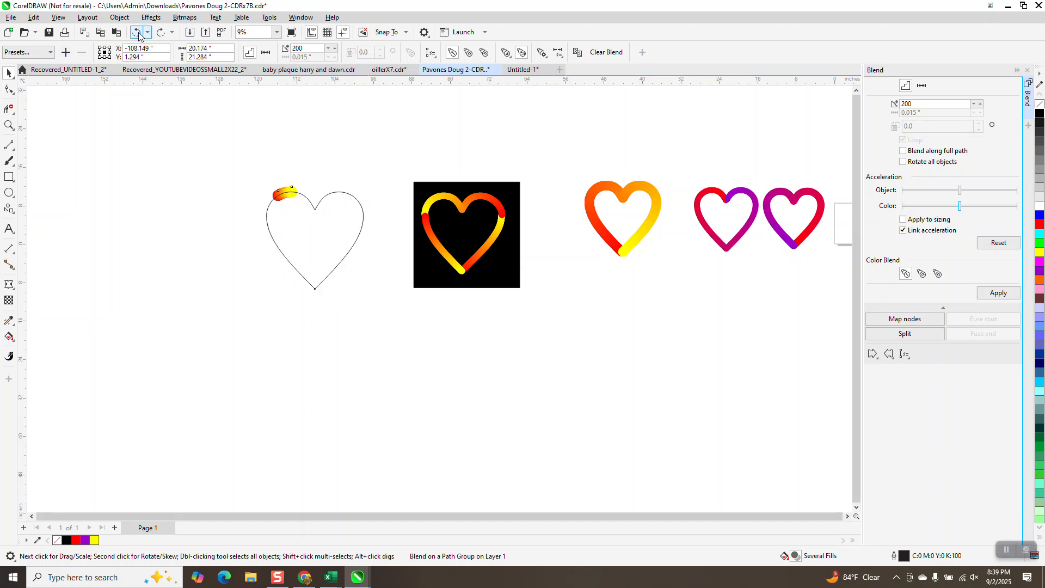
click(137, 33)
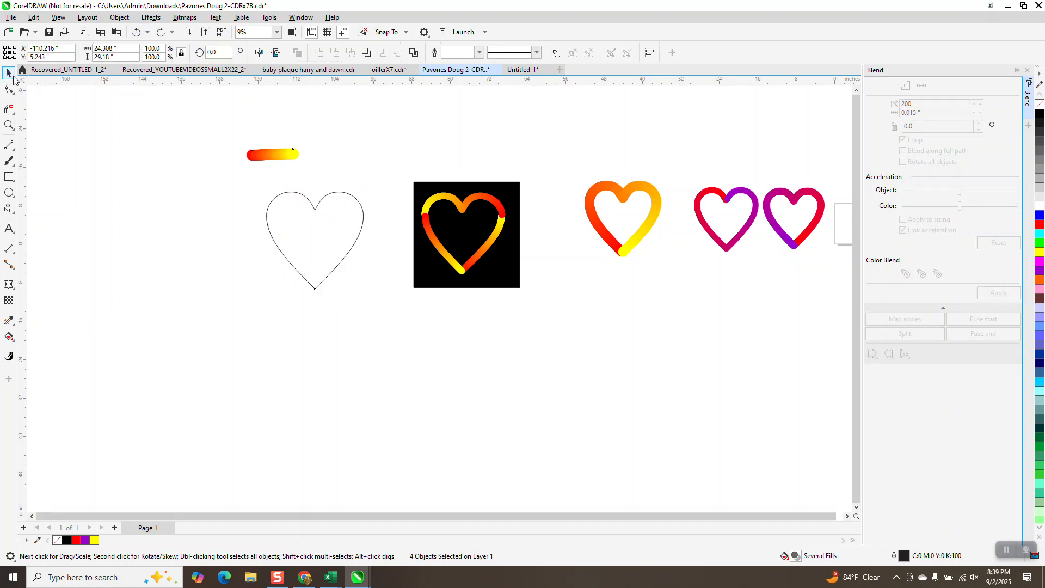
- Move the heart outline about 4 in left and break its curve apart into separate segments
click(309, 206)
drag(310, 206, 288, 204)
click(120, 17)
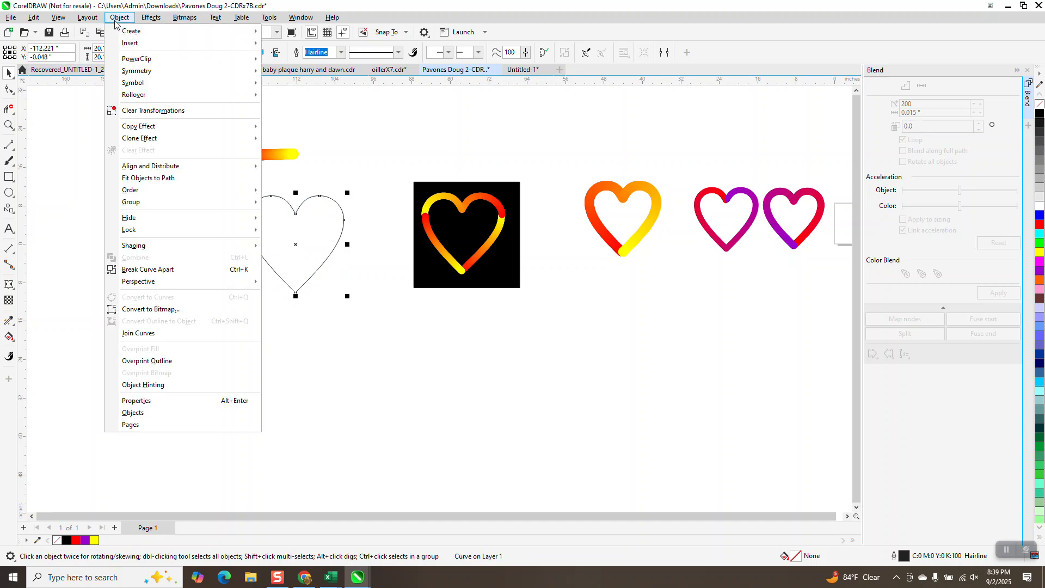
click(164, 269)
- Pull the heart's upper double-arc segment away from the rest, and undo the move
click(259, 195)
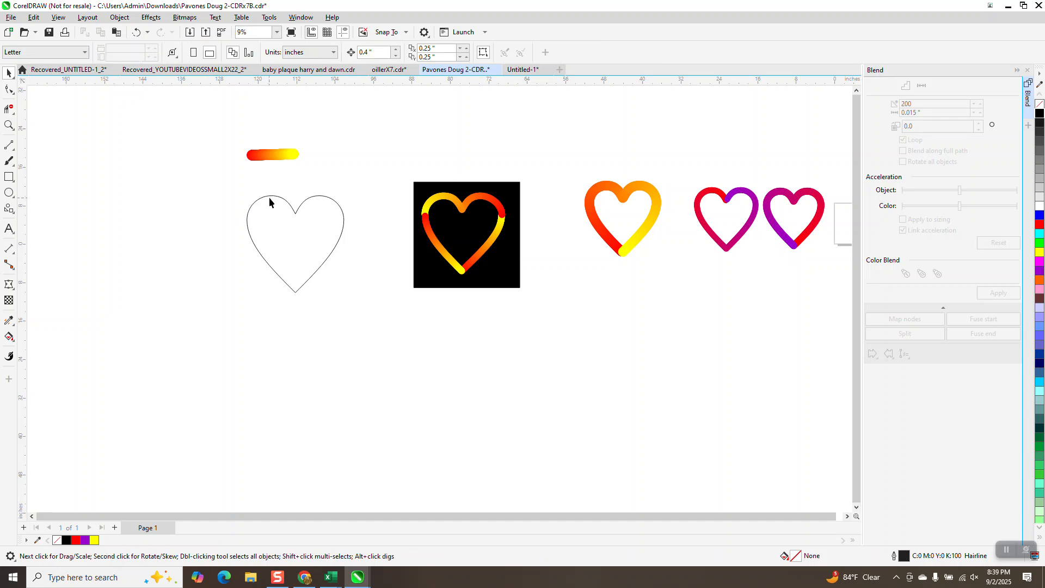
drag(270, 197, 277, 178)
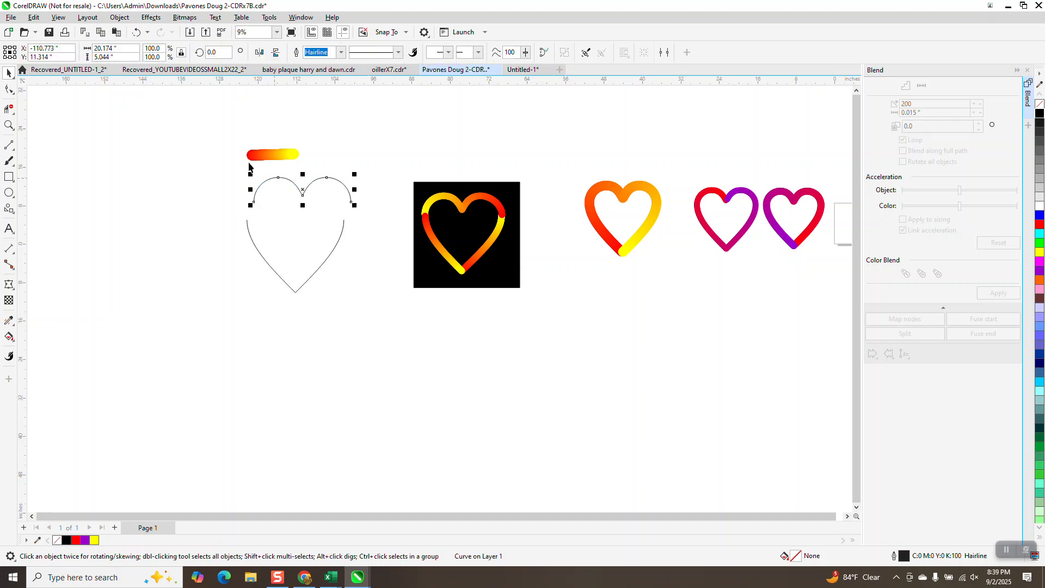
click(136, 32)
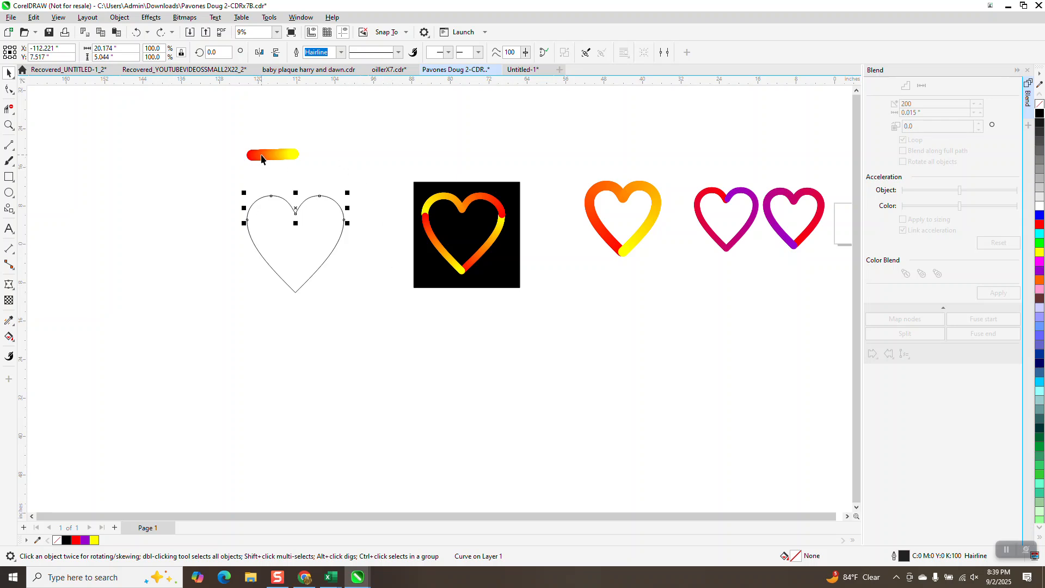
- Delete the red-to-yellow blend and draw a red circle about 4.76 in wide without an outline above the heart
drag(234, 142, 316, 174)
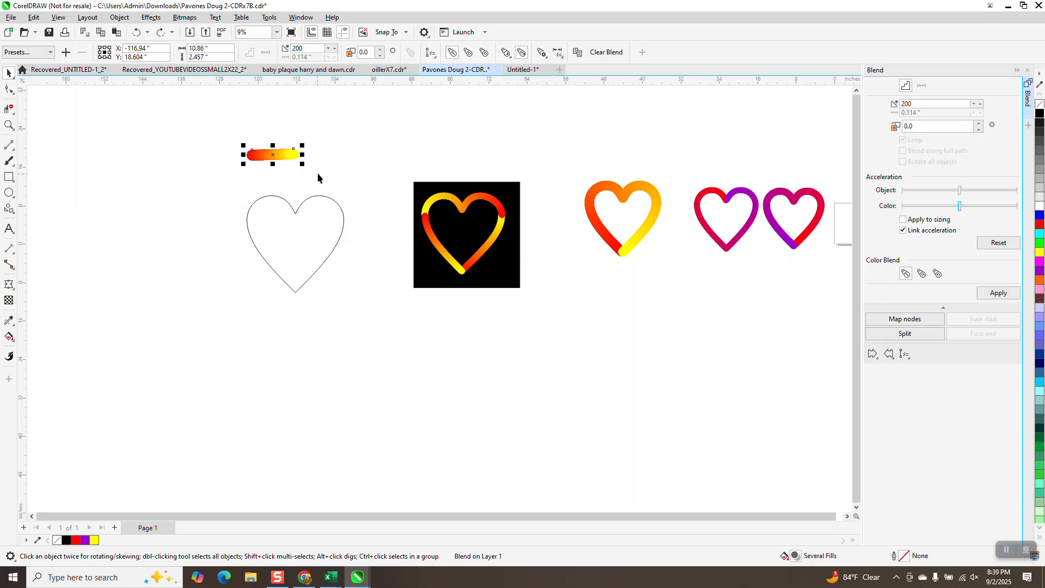
key(Delete)
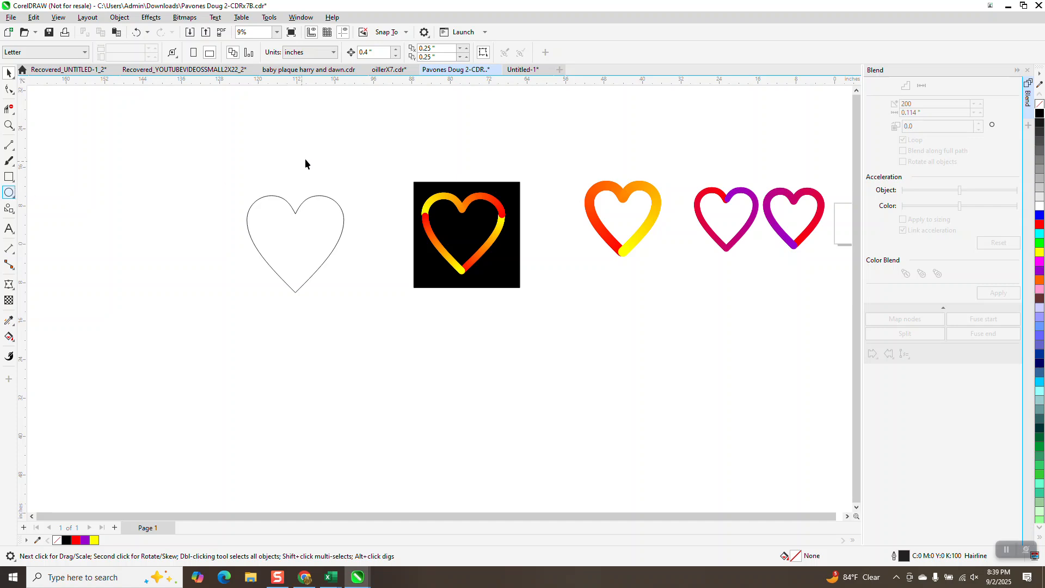
click(43, 195)
drag(262, 131, 240, 154)
click(1040, 226)
right_click(1038, 105)
- Duplicate the red circle to its right and fill the copy with yellow
drag(250, 142, 400, 148)
right_click(400, 148)
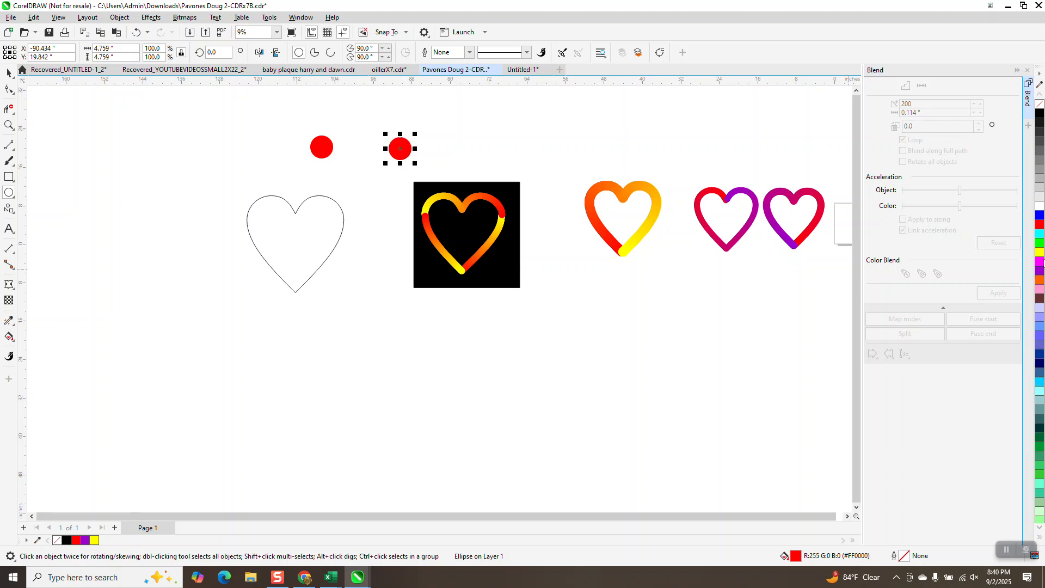
click(1040, 252)
- Place two copies of the red and yellow circle pair left of the heart, one above the other
click(9, 72)
drag(295, 115, 390, 156)
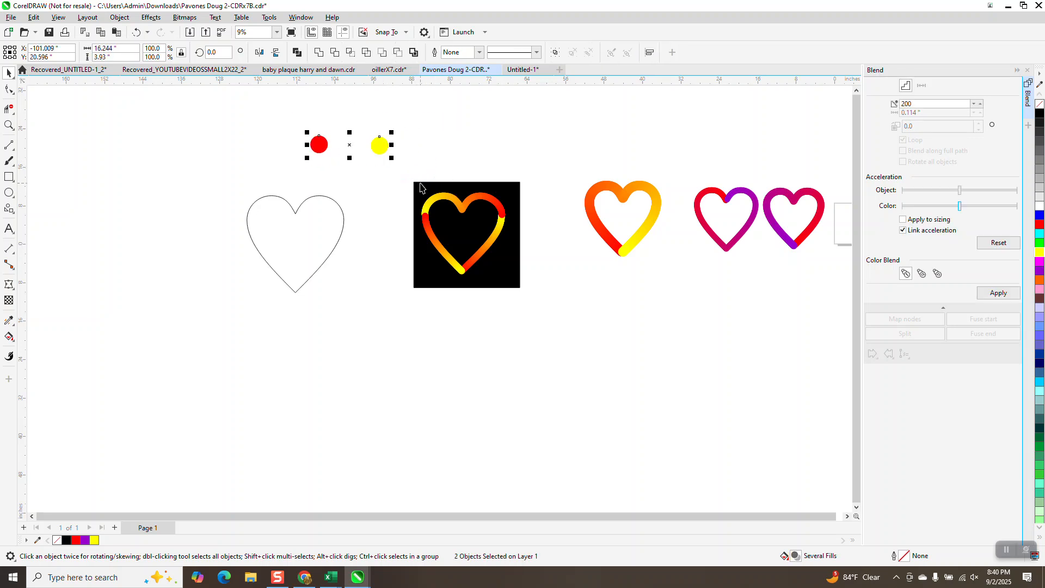
drag(349, 145, 167, 142)
right_click(167, 142)
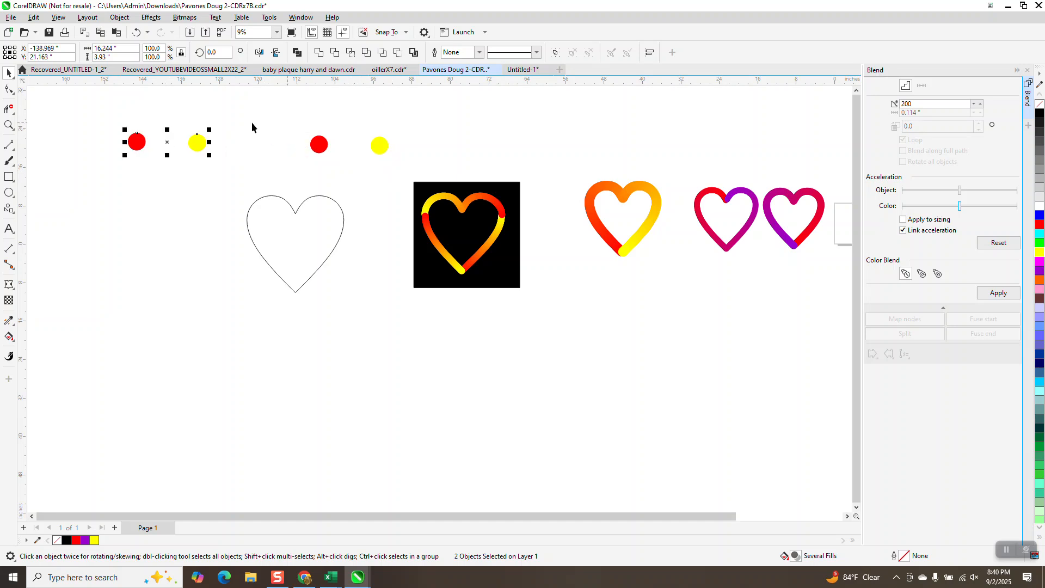
drag(93, 105, 185, 235)
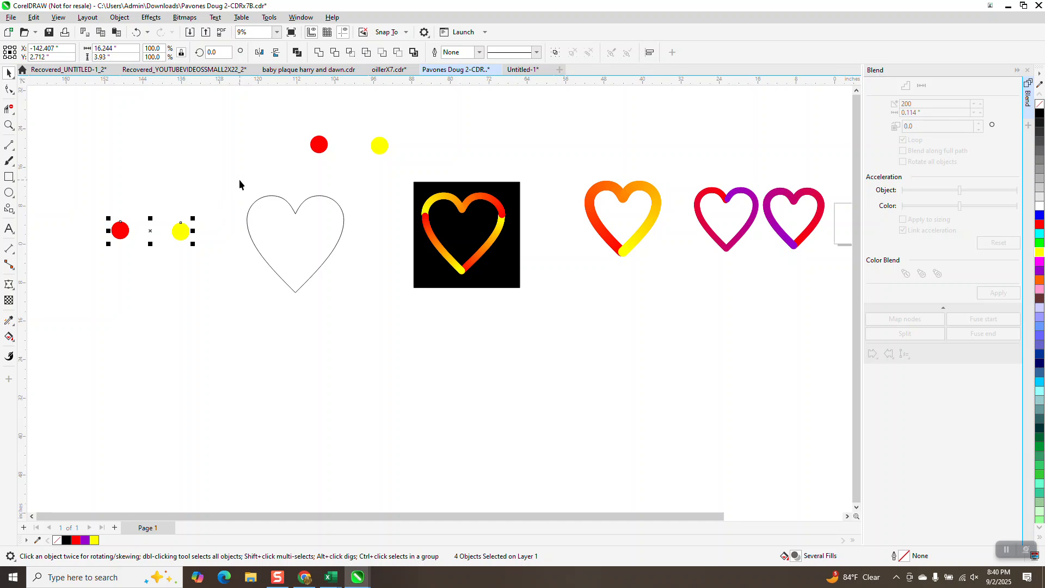
drag(159, 226, 185, 144)
right_click(185, 144)
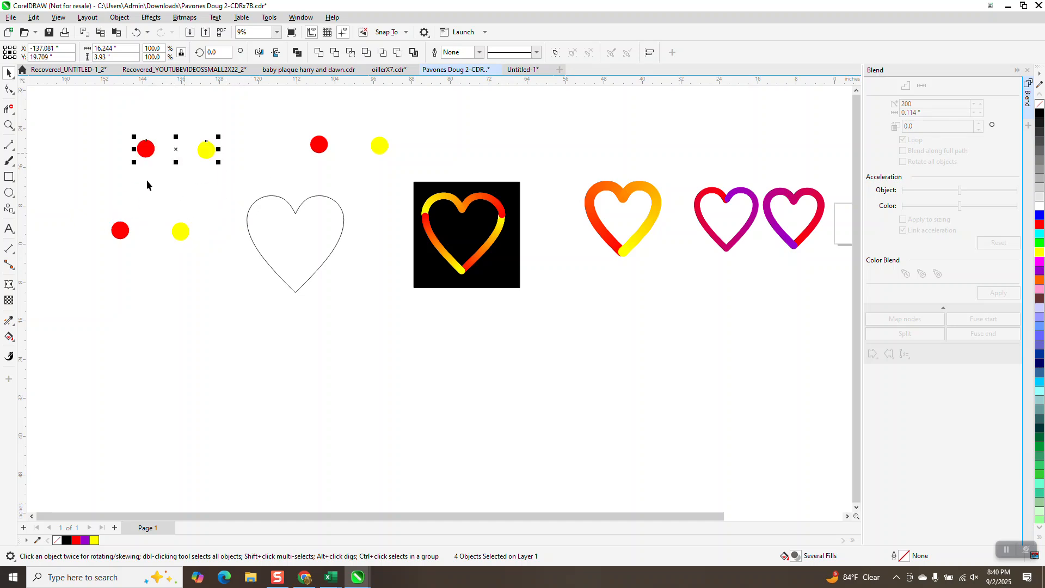
- Copy the red and yellow circles beside the heart to a new pair directly below them
drag(197, 261, 197, 261)
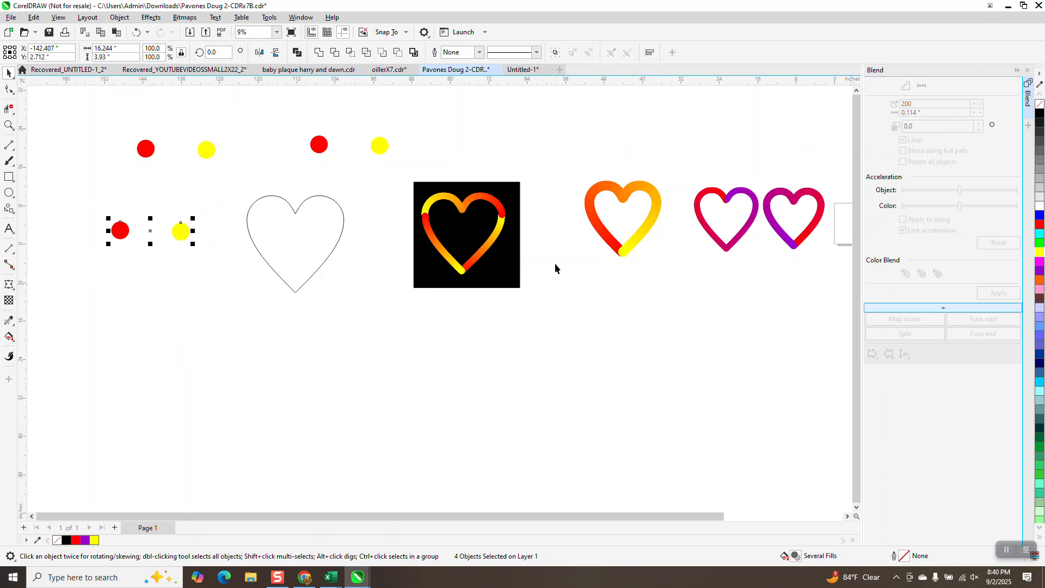
drag(93, 189, 205, 259)
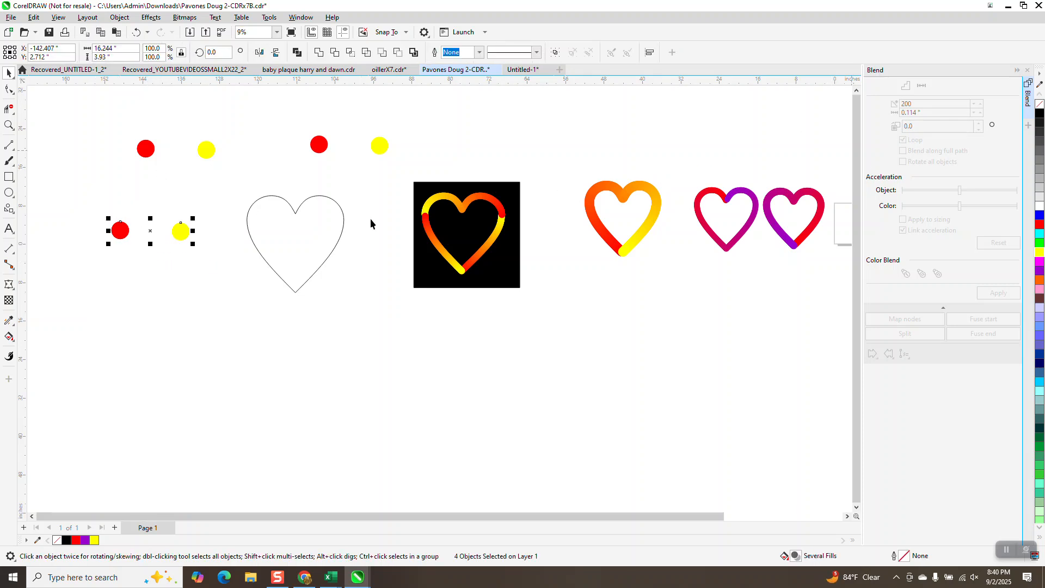
click(226, 229)
drag(182, 233, 185, 297)
drag(120, 232, 116, 297)
- Blend the lowest circle pair with 200 steps and fit it along the full path of the heart's lower right segment
drag(61, 272, 223, 308)
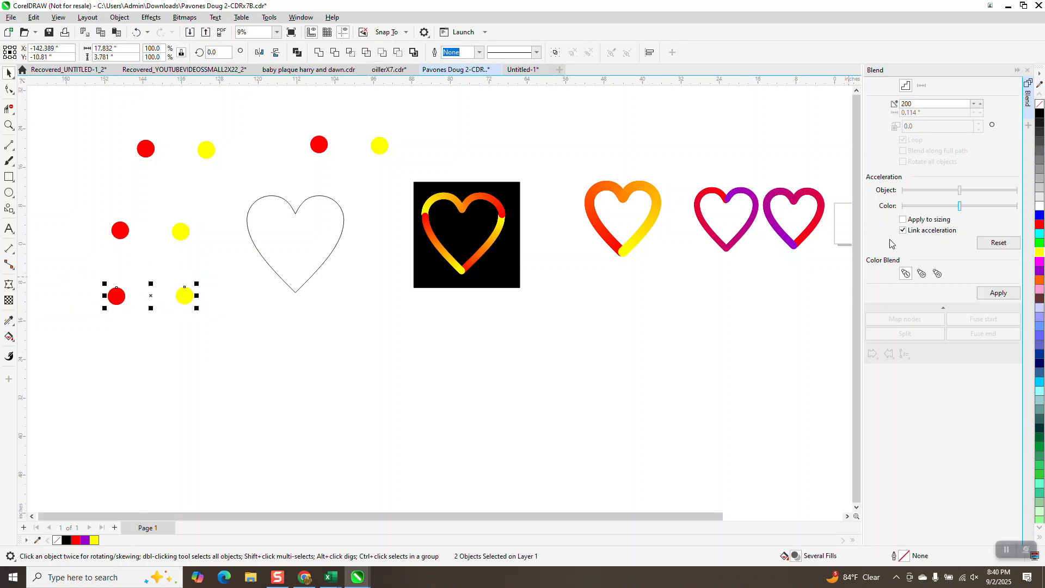
click(998, 294)
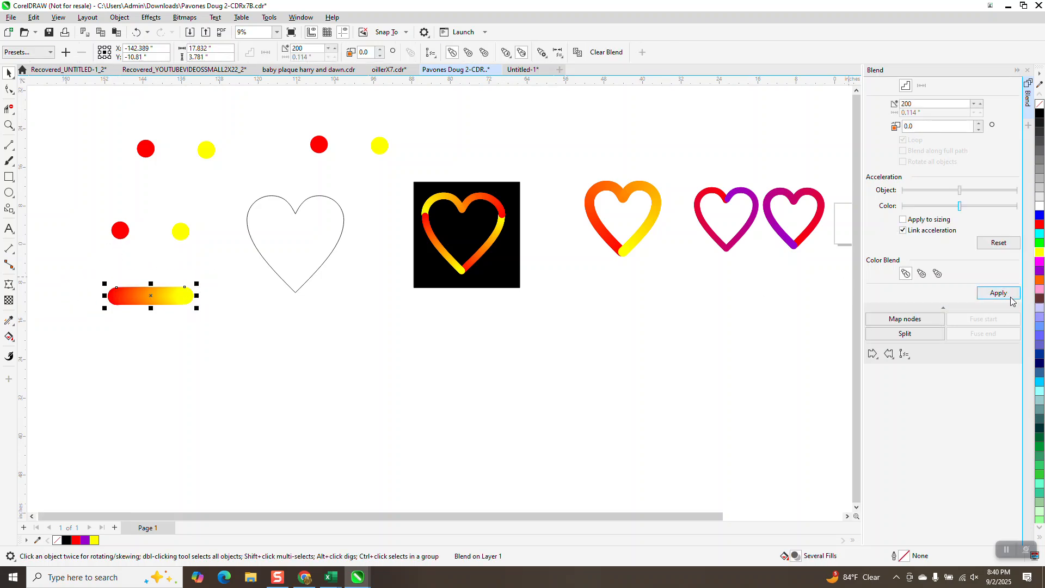
click(907, 359)
click(914, 366)
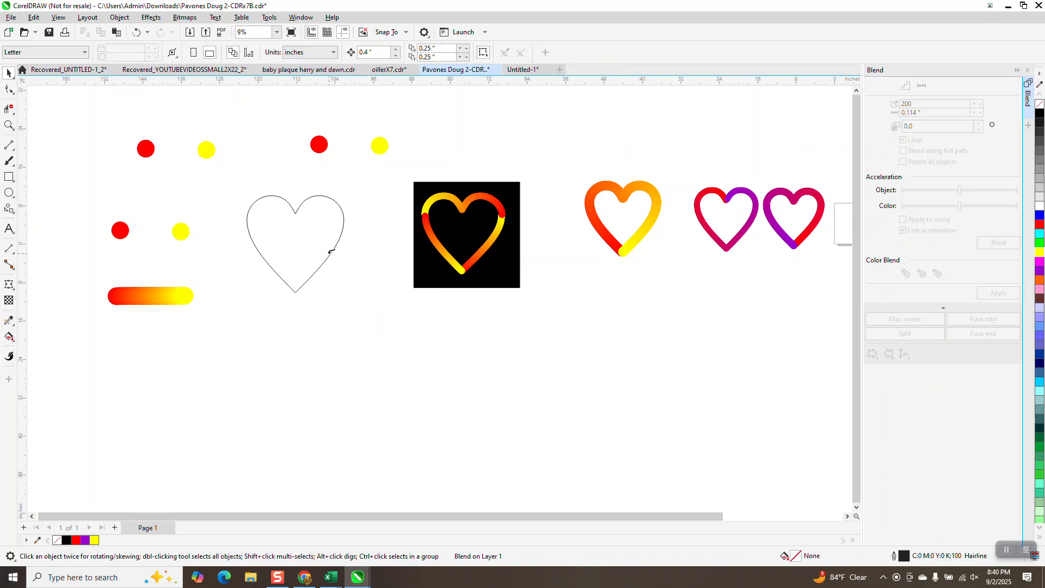
click(328, 256)
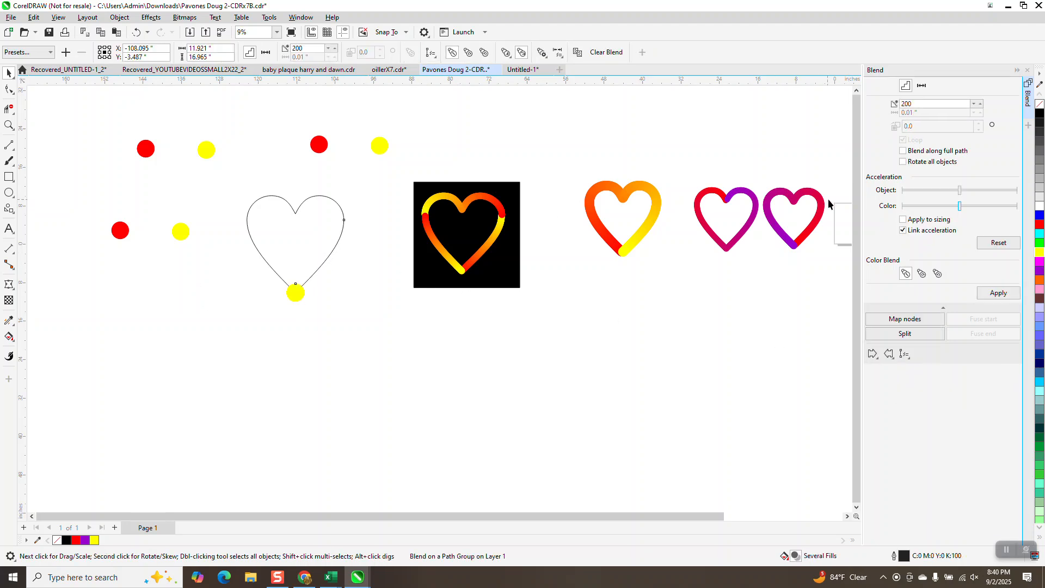
click(903, 151)
click(997, 294)
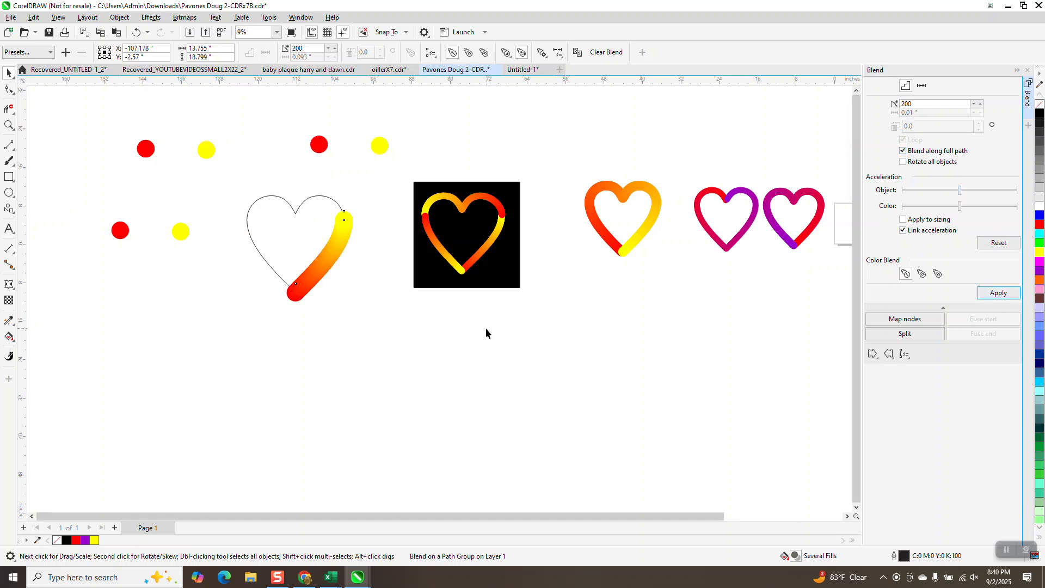
click(375, 338)
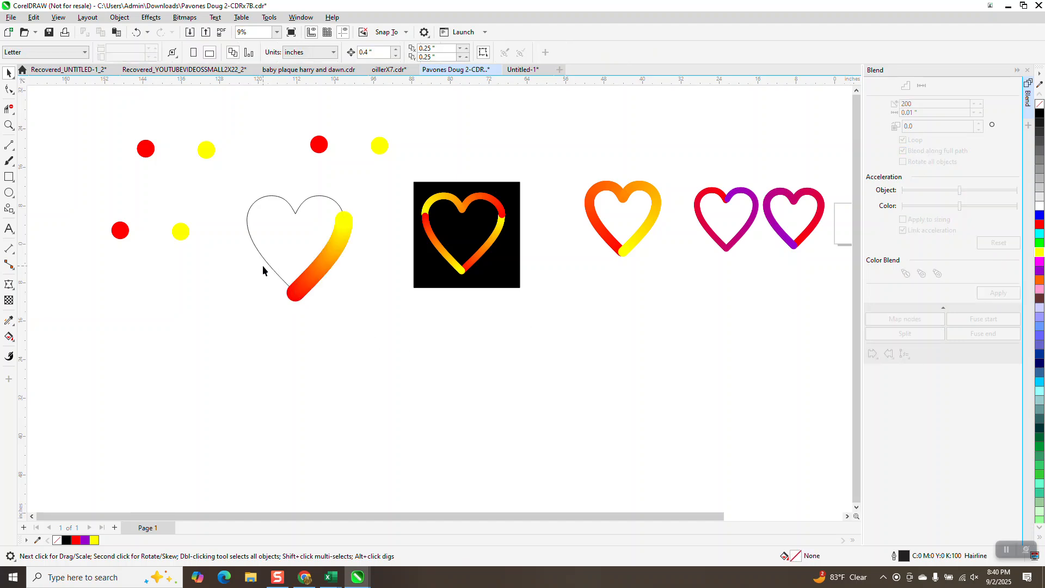
- Place the yellow circle to the left of the red one beside the heart and blend the pair with 200 steps
drag(168, 246, 213, 270)
drag(184, 234, 171, 270)
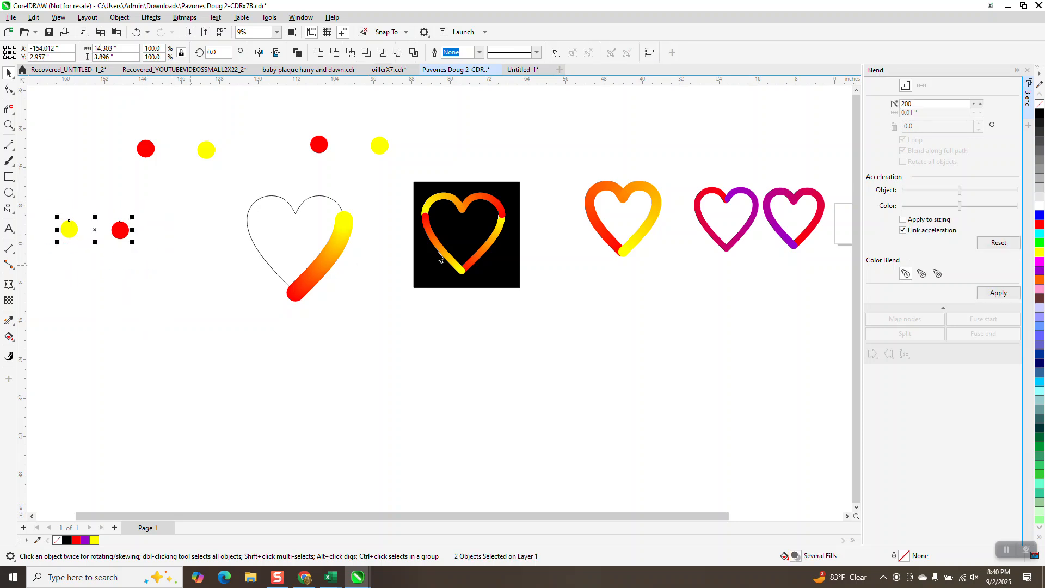
click(997, 293)
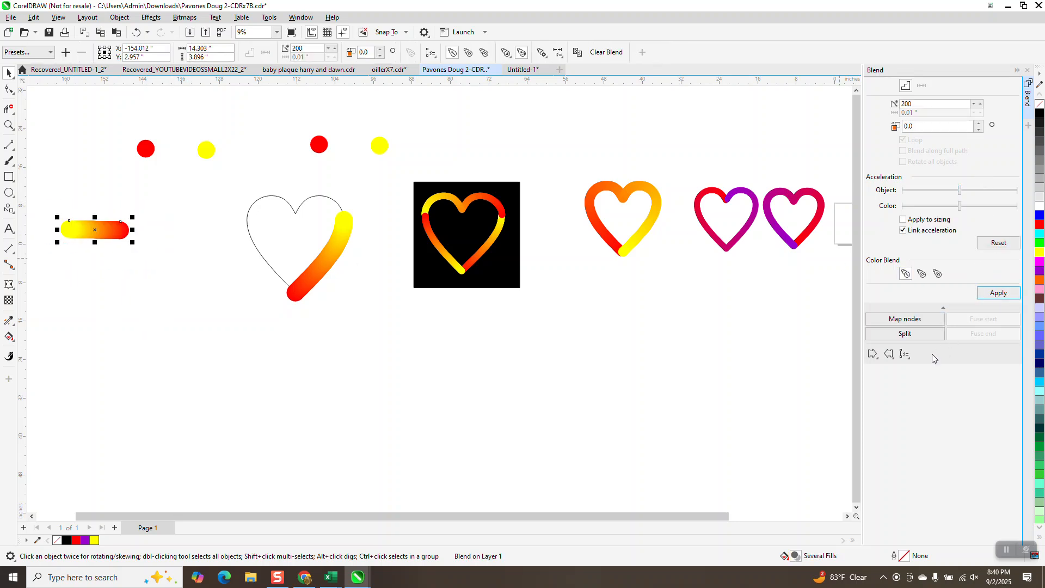
- Fit the new yellow-to-red blend along the full path of the heart's lower left segment
click(906, 354)
click(928, 368)
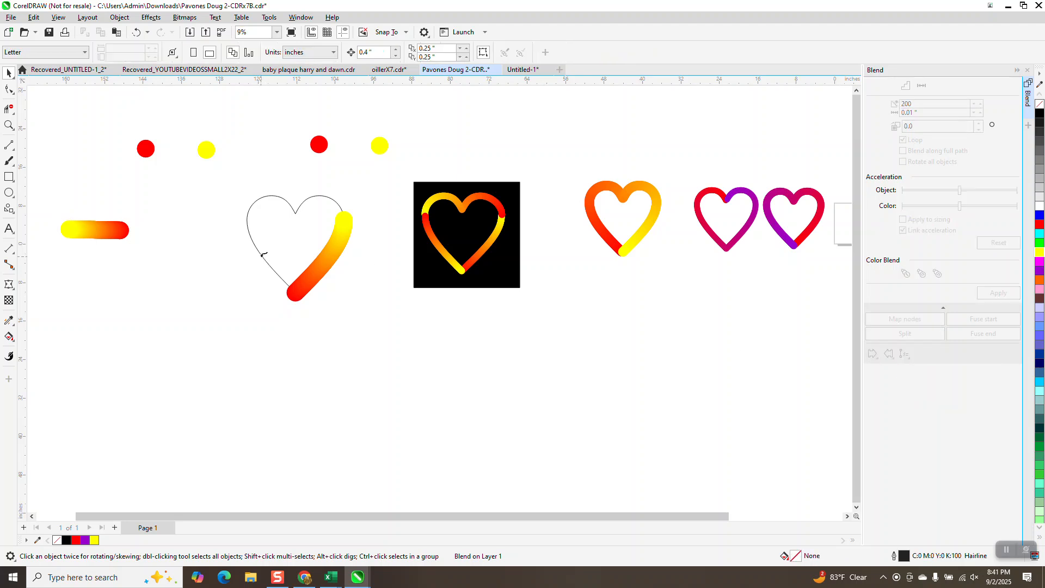
click(263, 255)
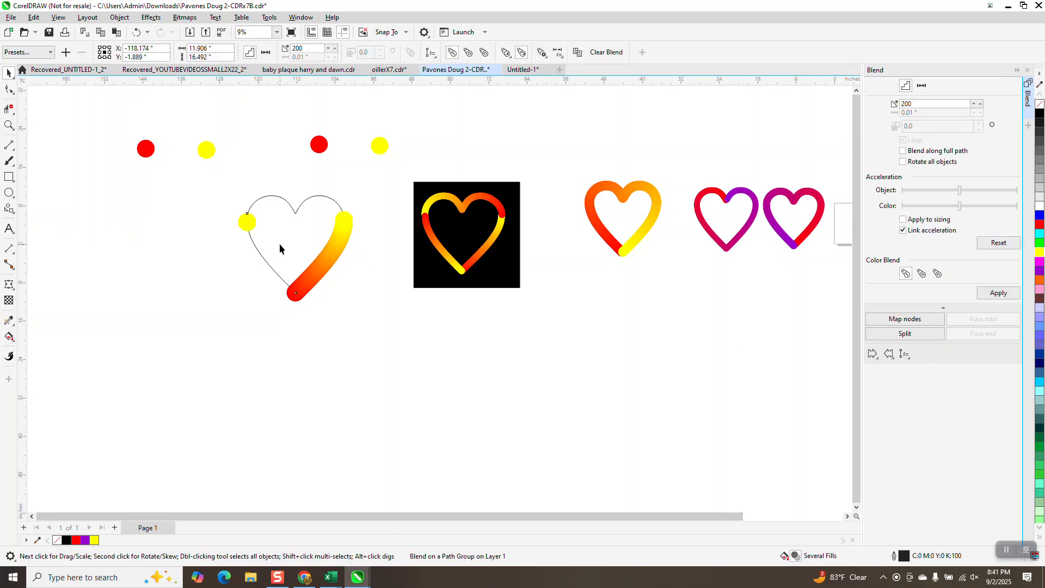
click(903, 150)
click(991, 297)
- Copy the upper left circle pair to just below it, bring the copies closer together and blend them with 200 steps
drag(112, 129, 240, 181)
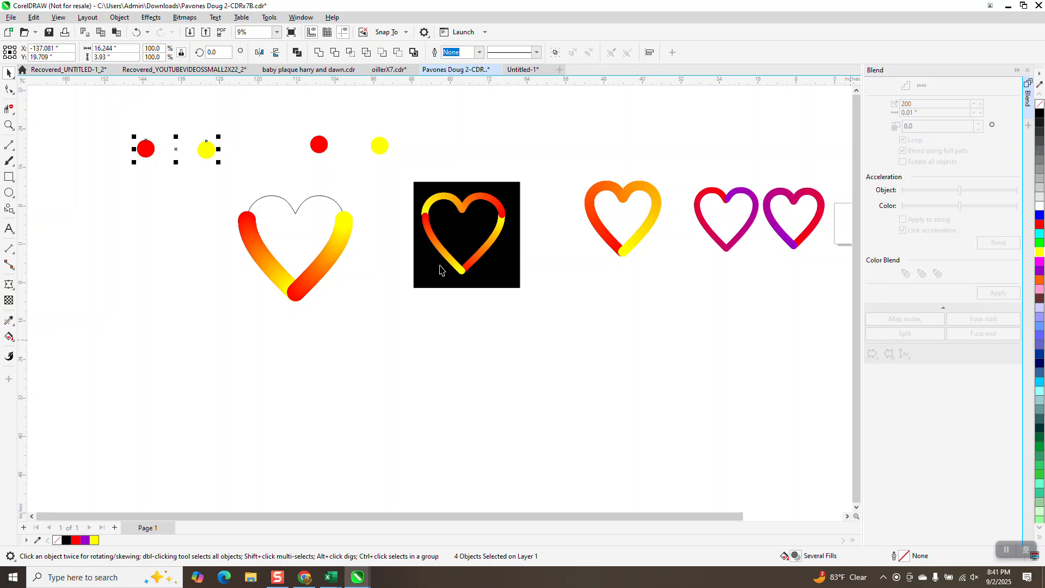
drag(176, 147, 172, 208)
drag(211, 154, 186, 215)
drag(144, 158, 132, 211)
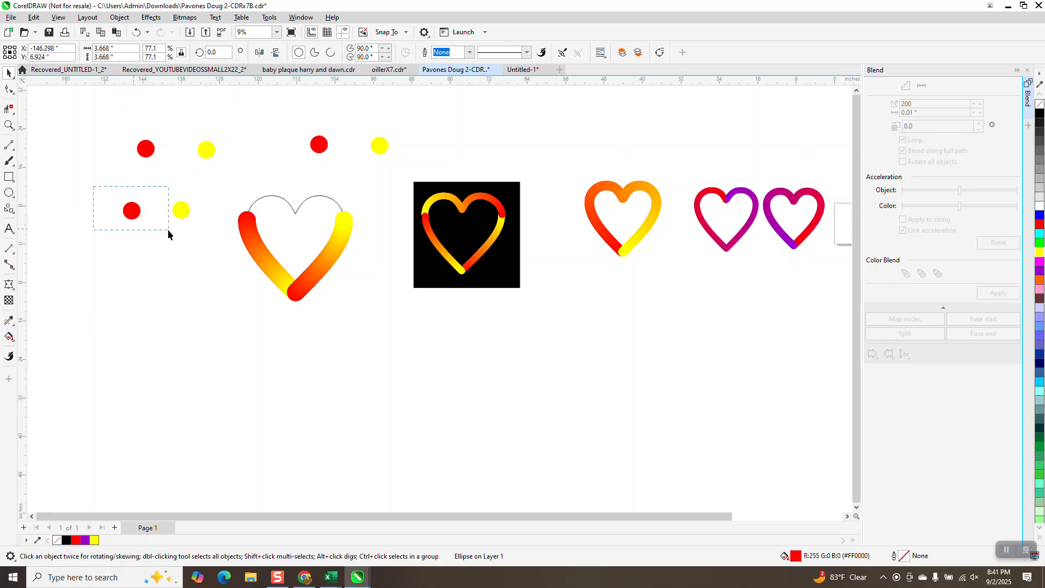
click(984, 295)
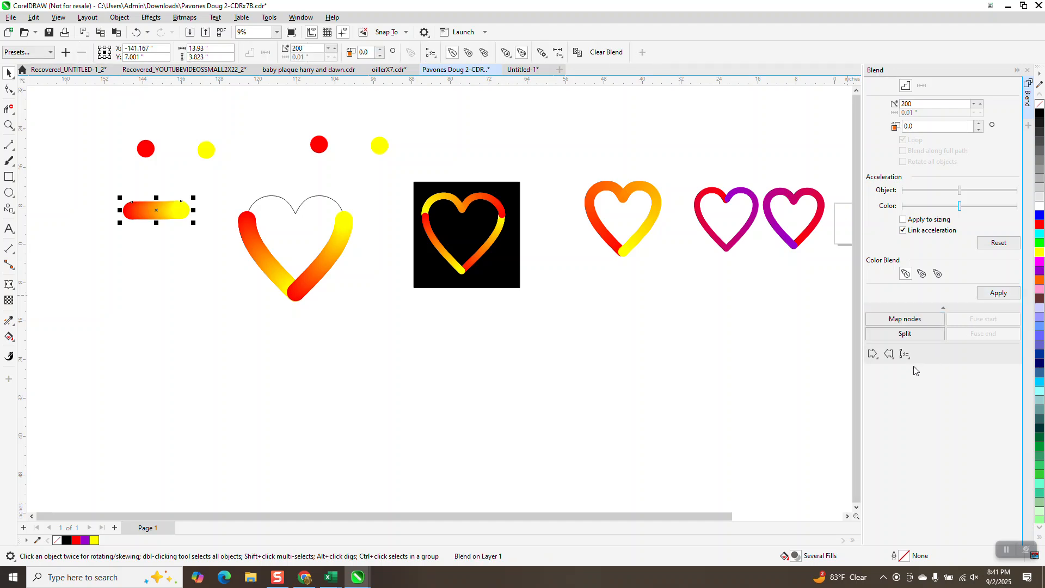
- Fit the new red-to-yellow blend along the full path of the heart's upper segment
click(904, 354)
click(929, 367)
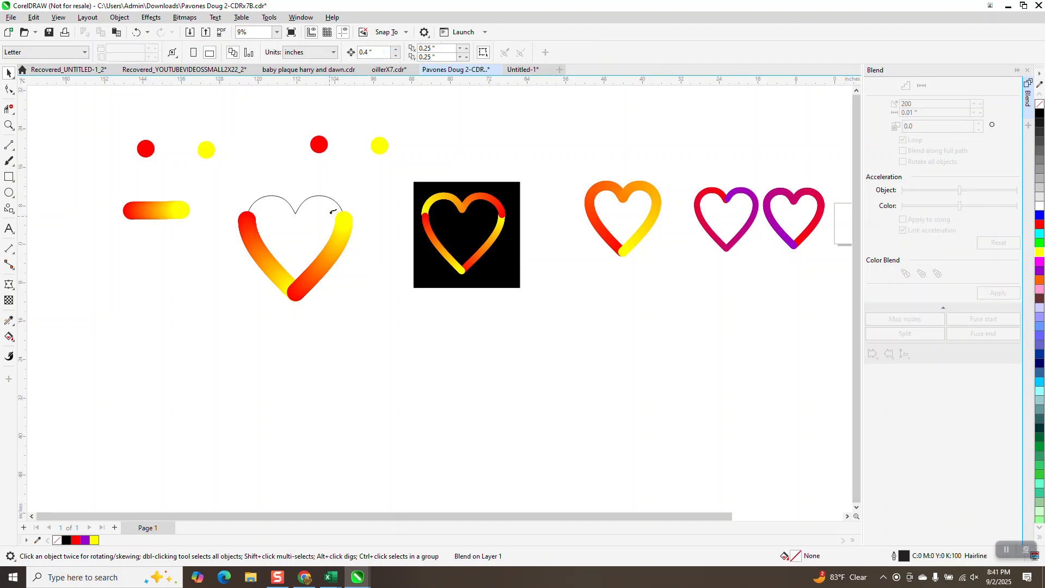
click(331, 195)
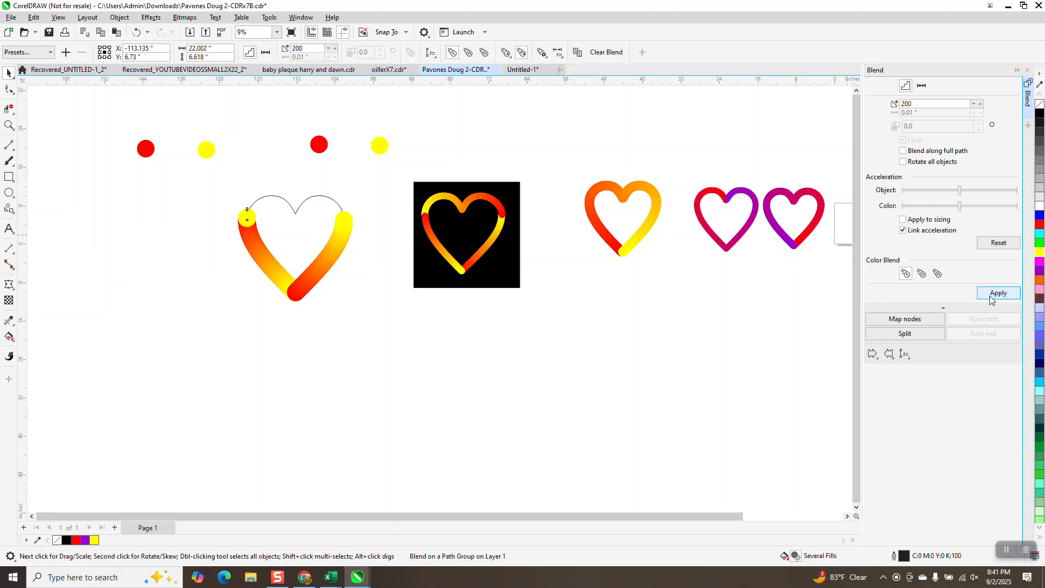
click(903, 151)
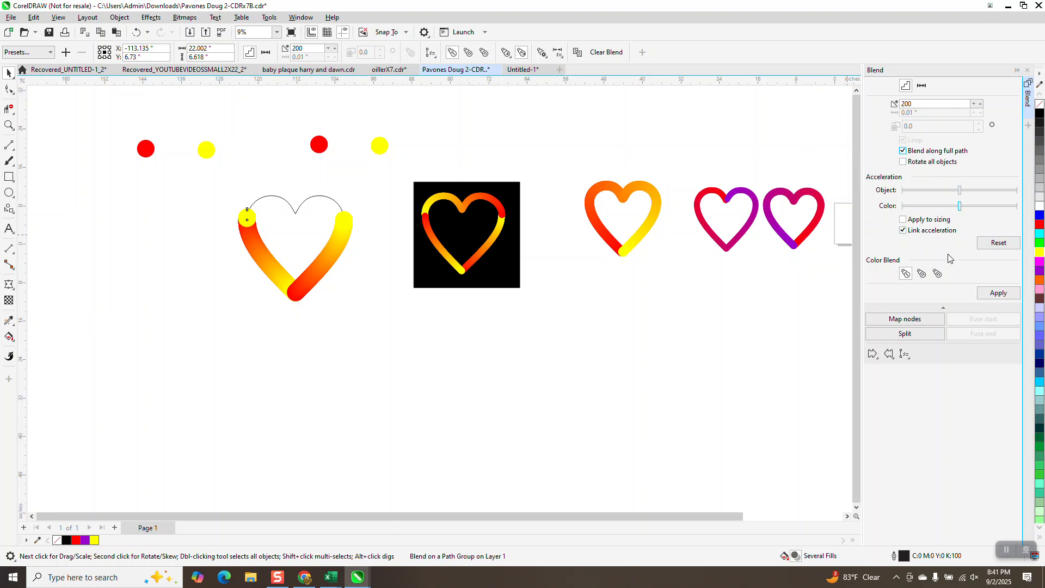
click(997, 294)
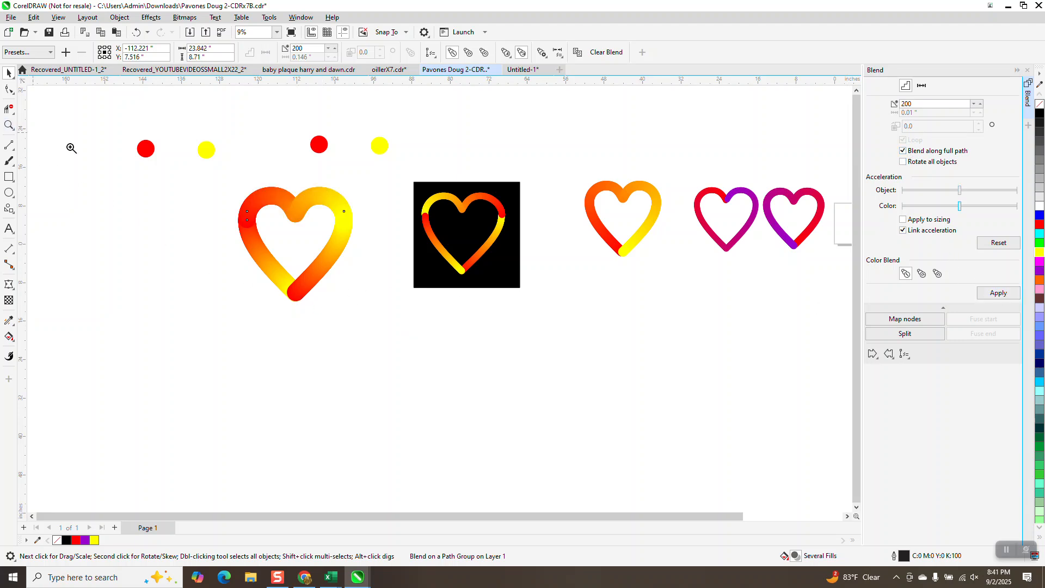
- Mirror the heart's upper blend horizontally and align it over the upper ends of the two lower blends
click(9, 125)
drag(175, 178, 397, 263)
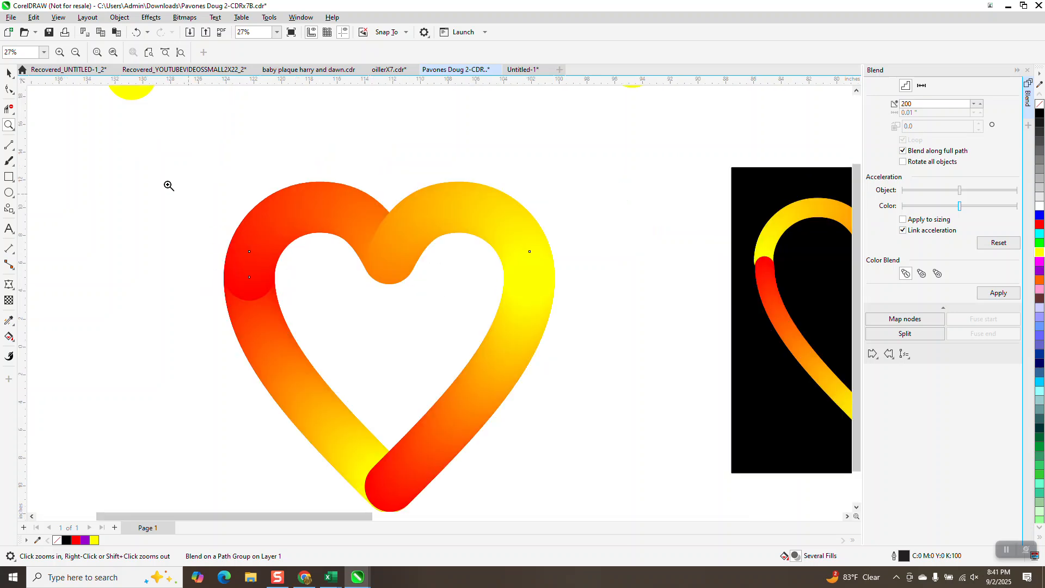
click(11, 72)
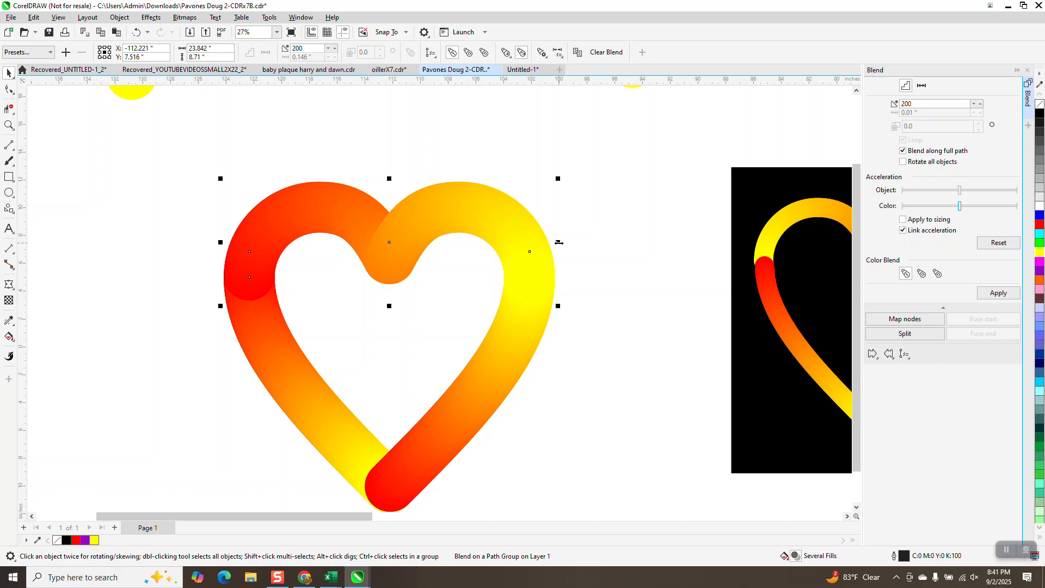
drag(559, 242, 532, 272)
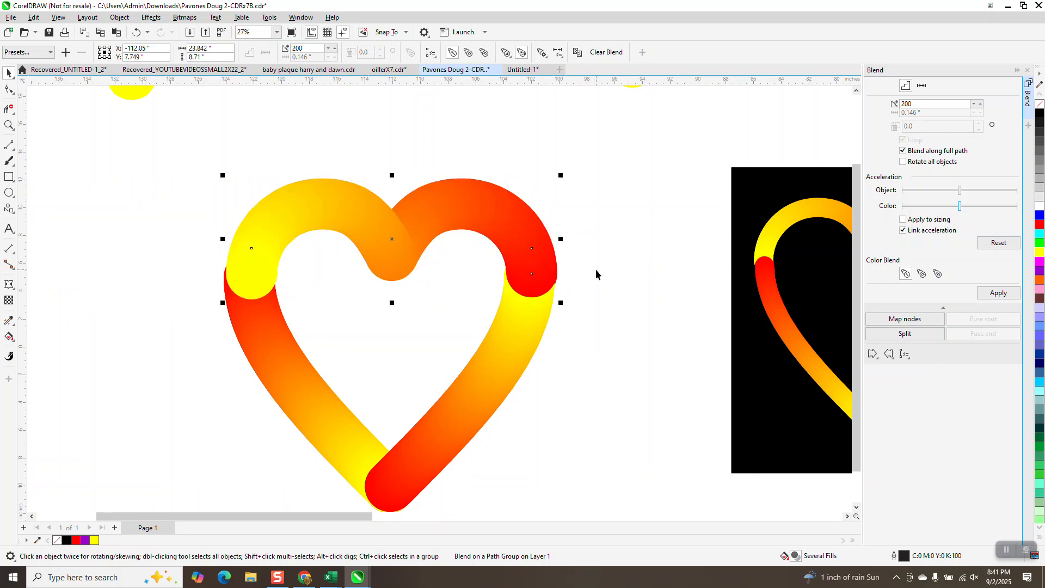
- Set the nudge distance to 0.001 inches and nudge the heart's upper blend slightly to the left
click(560, 169)
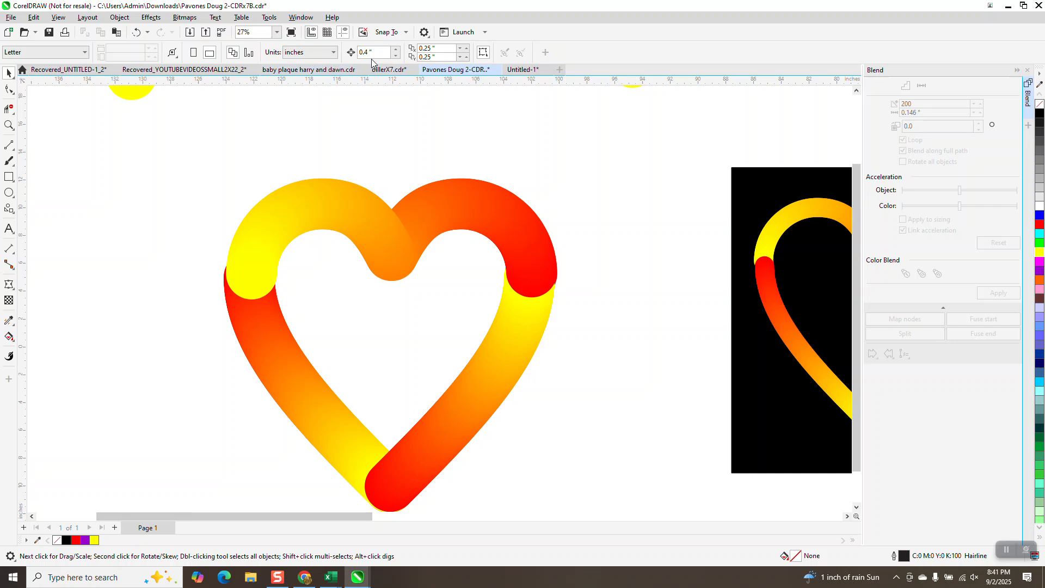
key(BackSpace)
click(528, 216)
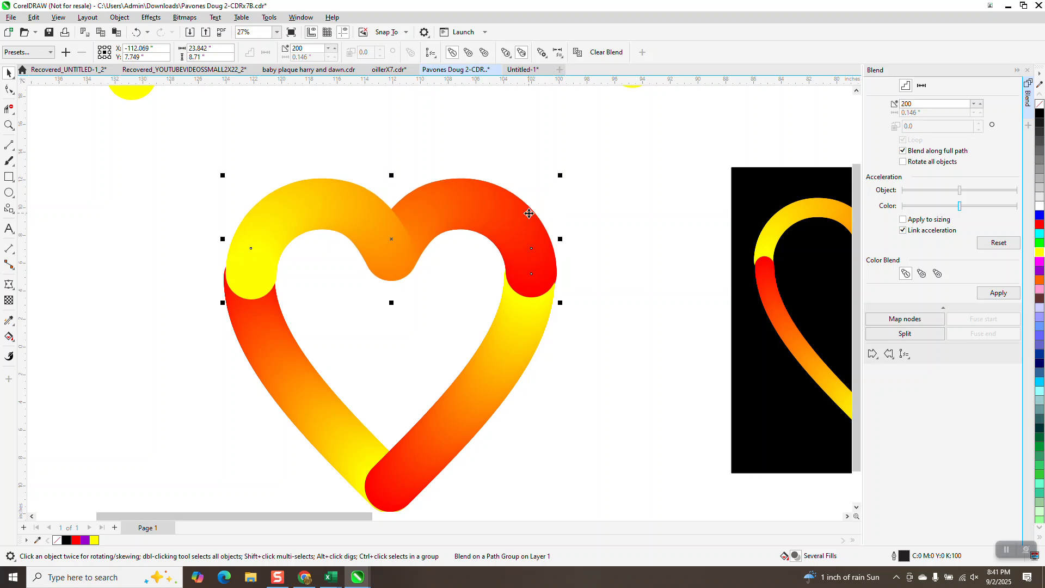
click(473, 167)
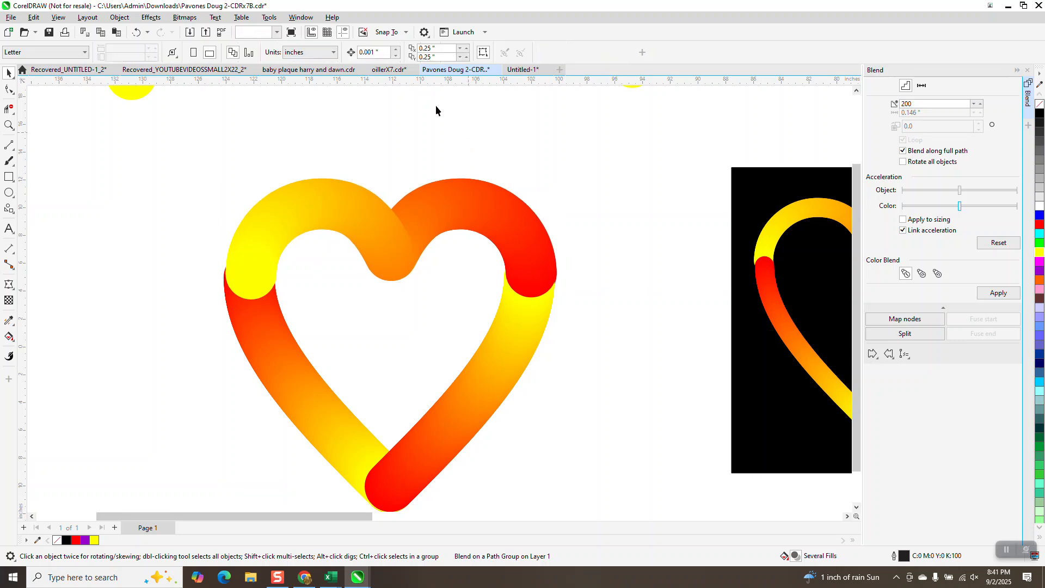
- Change the nudge distance again and nudge the upper blend left until its ends line up with the lower segments
click(374, 52)
key(BackSpace)
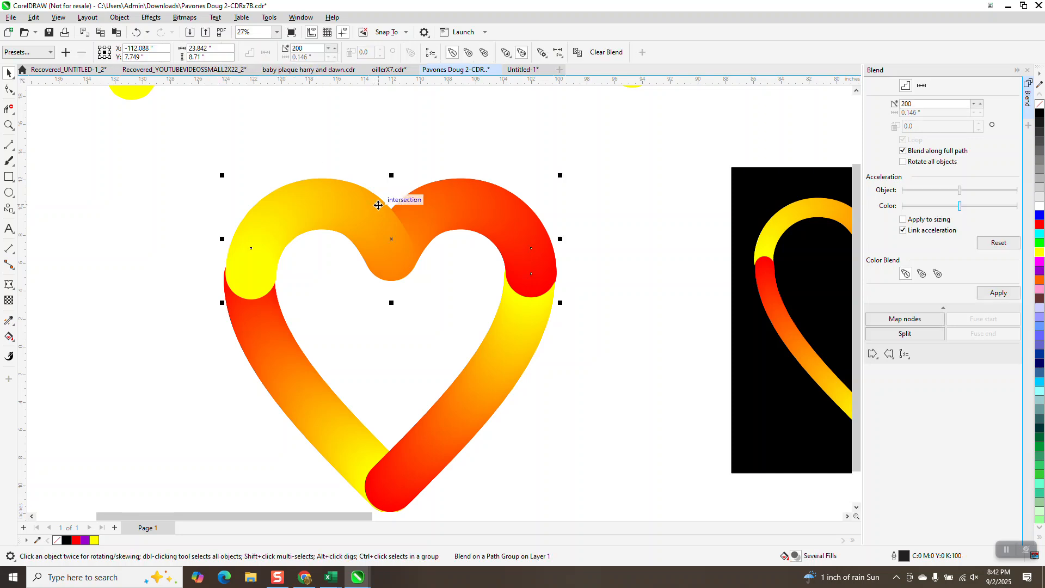
key(Left)
key(Left)
key(Left)
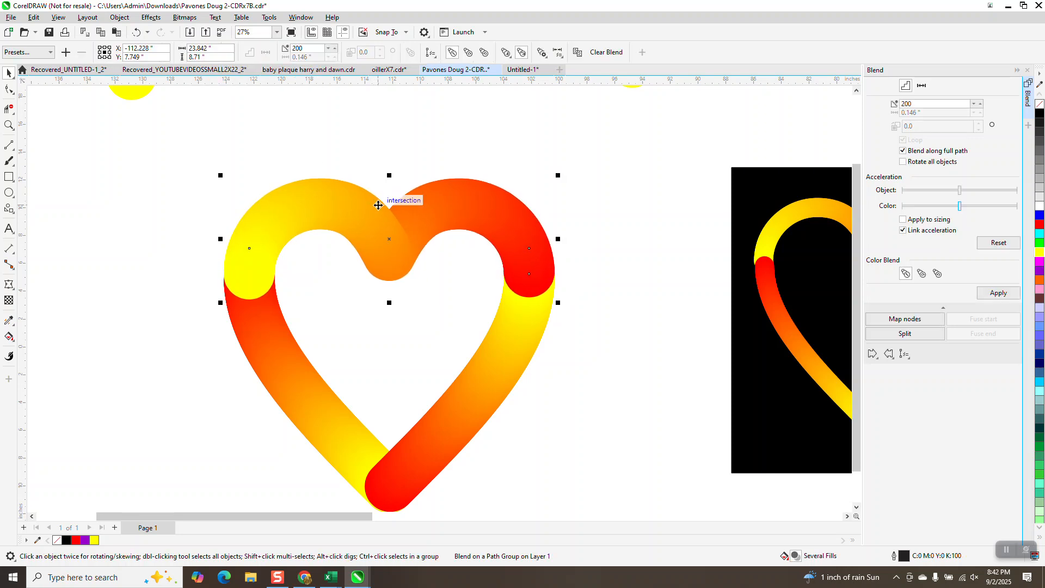
- Move the black rectangle behind the new heart, enlarge it to 125% and center it around the heart
drag(742, 378, 221, 379)
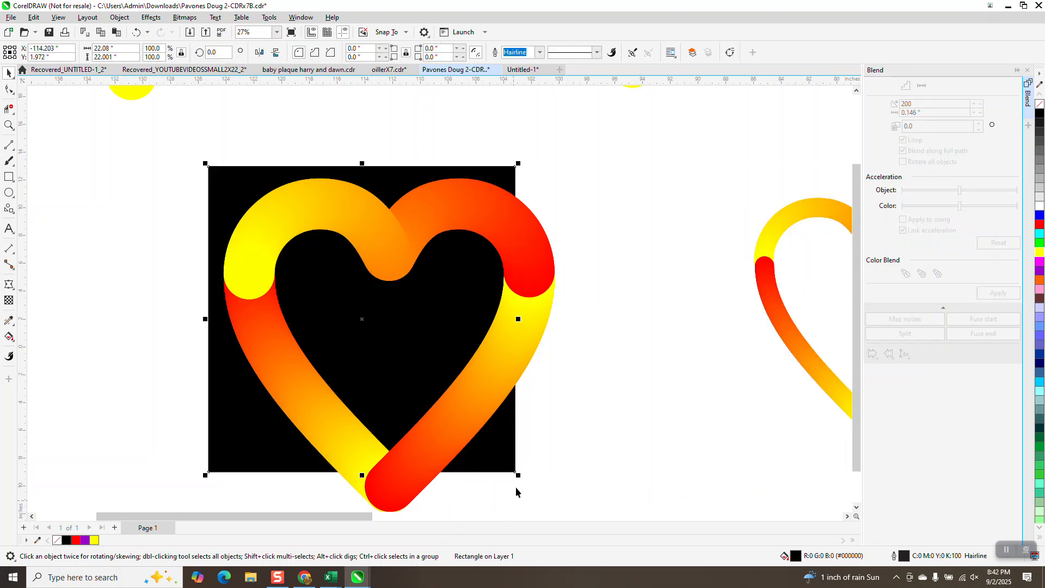
drag(519, 476, 596, 490)
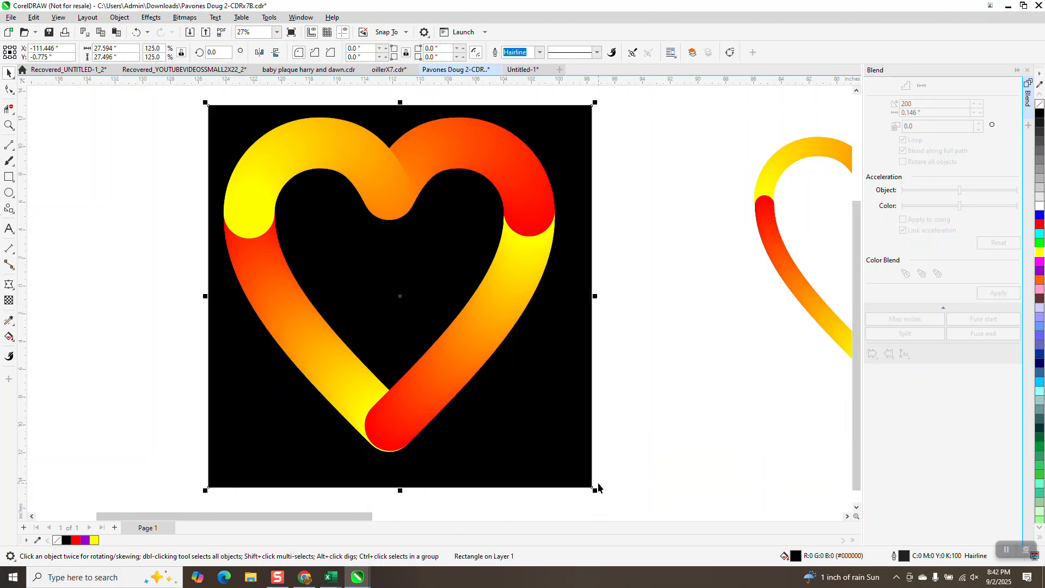
scroll(494, 445, down, 1)
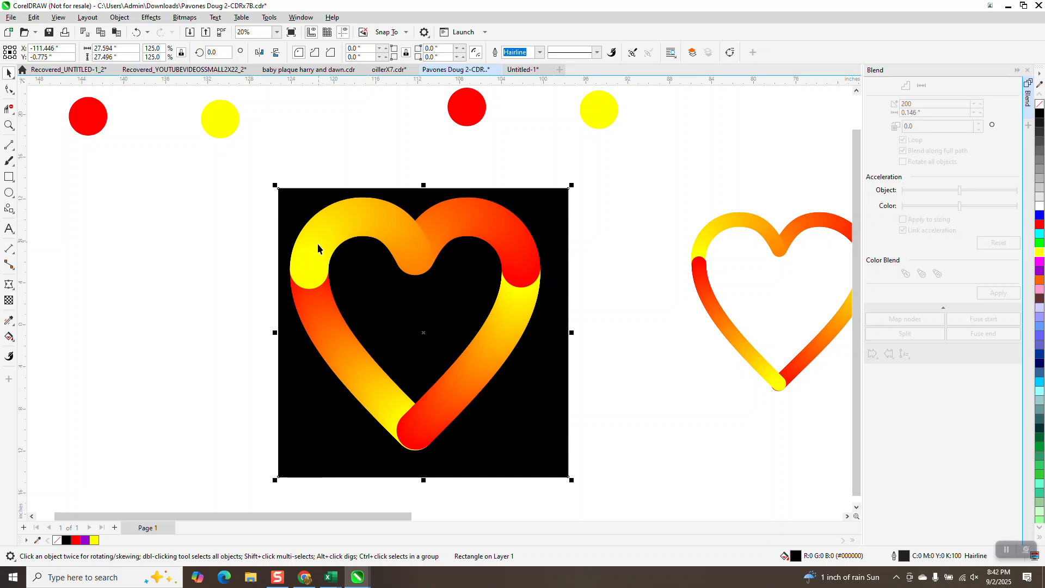
scroll(438, 305, down, 1)
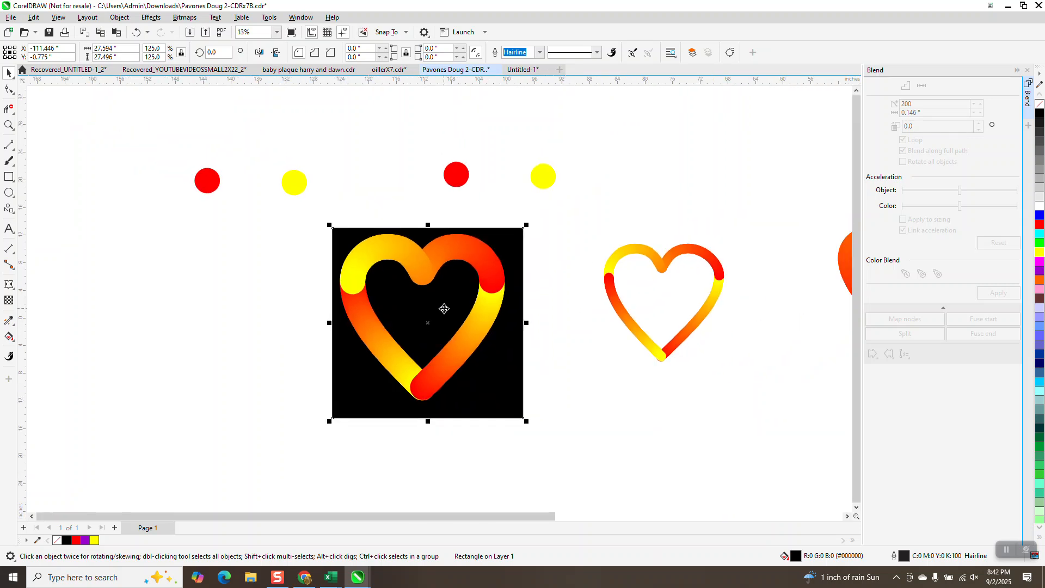
drag(514, 352, 510, 347)
click(9, 125)
drag(315, 210, 558, 429)
click(9, 72)
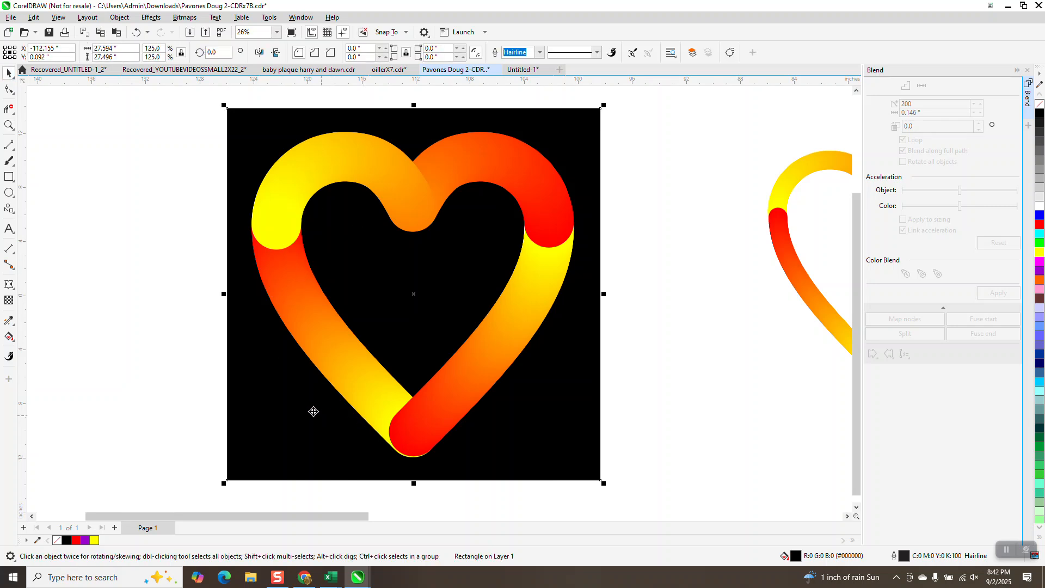
scroll(140, 326, down, 2)
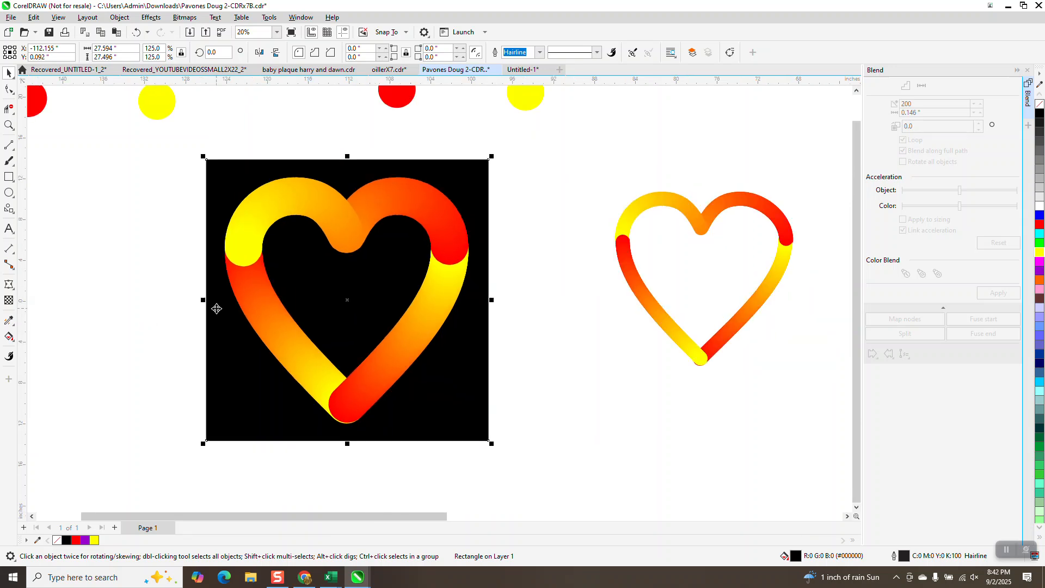